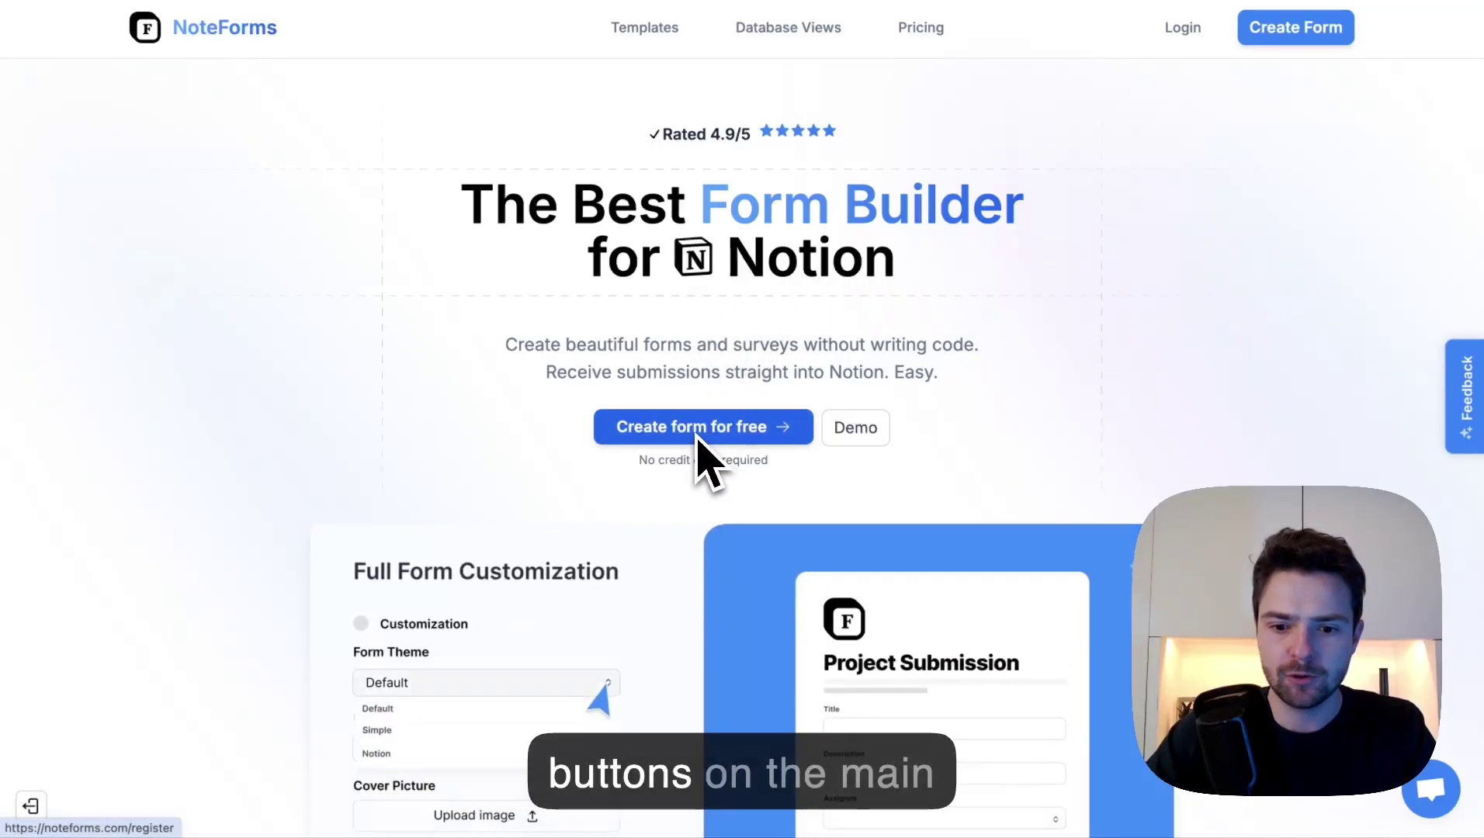
Step: Start the free sign-up from the NoteForms landing page with 'Create form for free'
left_click(733, 428)
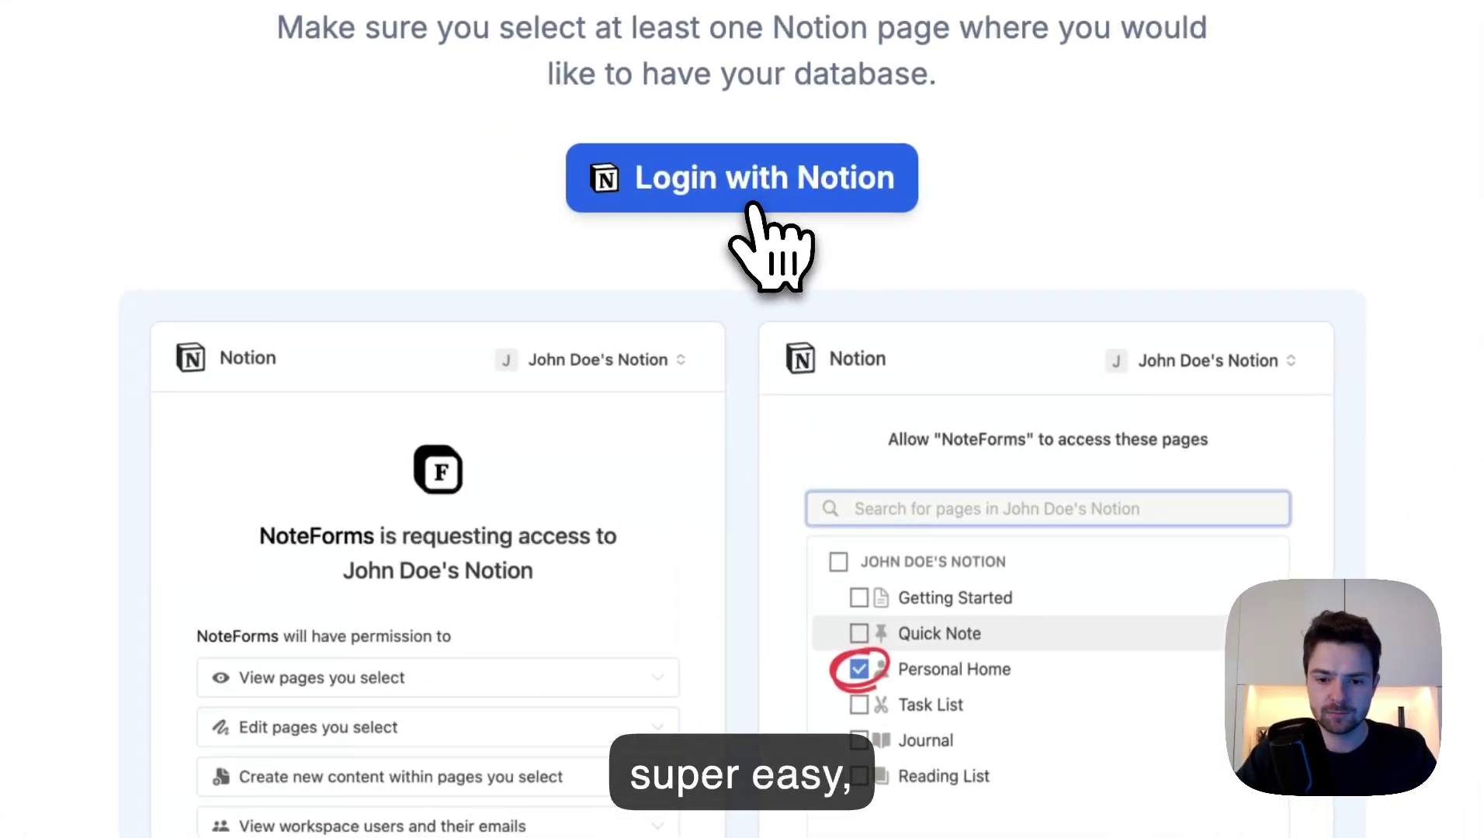
Step: Choose to log in to NoteForms with a Notion account
left_click(751, 208)
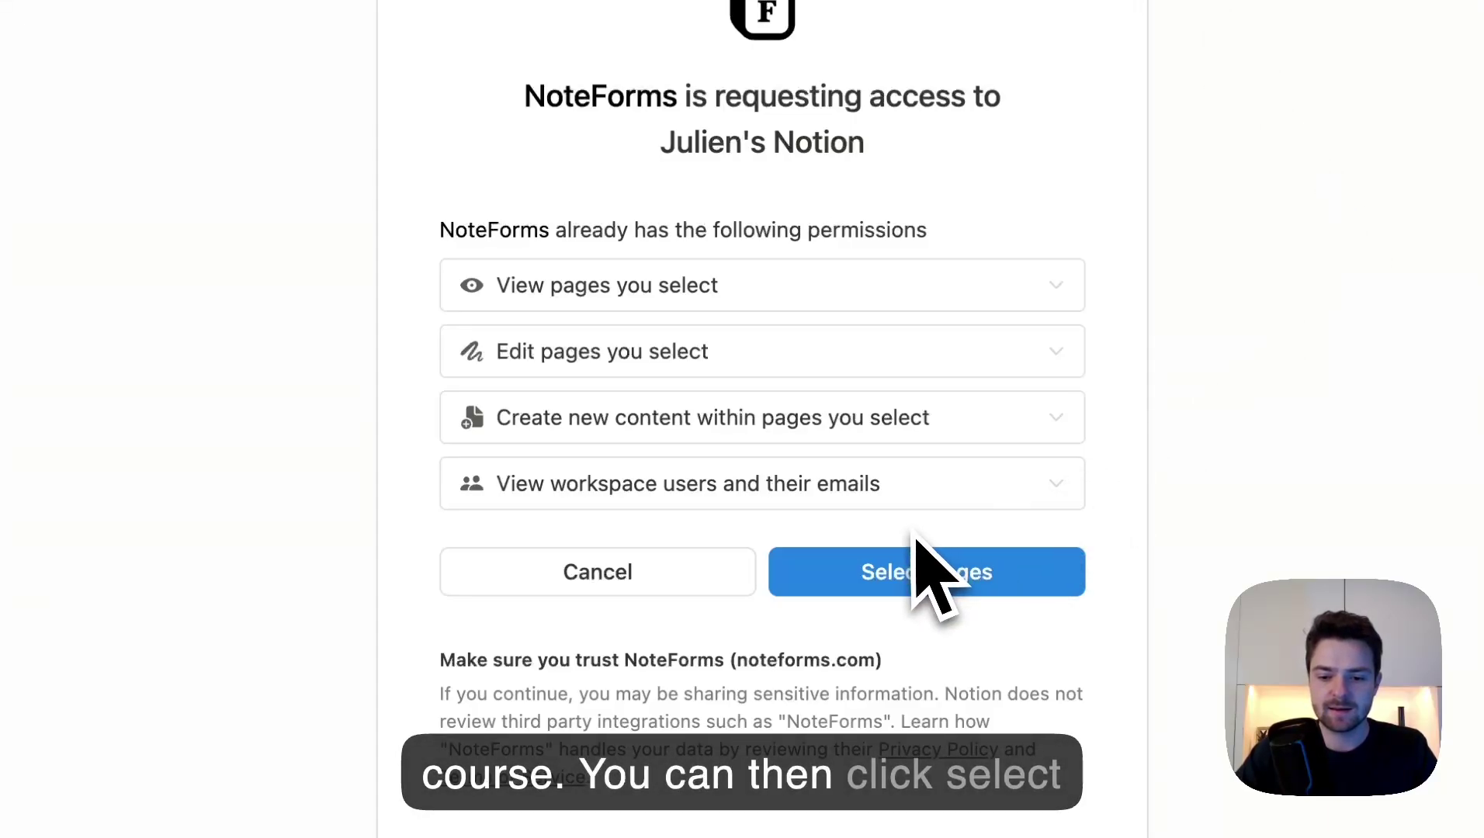
Step: Grant NoteForms access to the entire Notion workspace
left_click(928, 589)
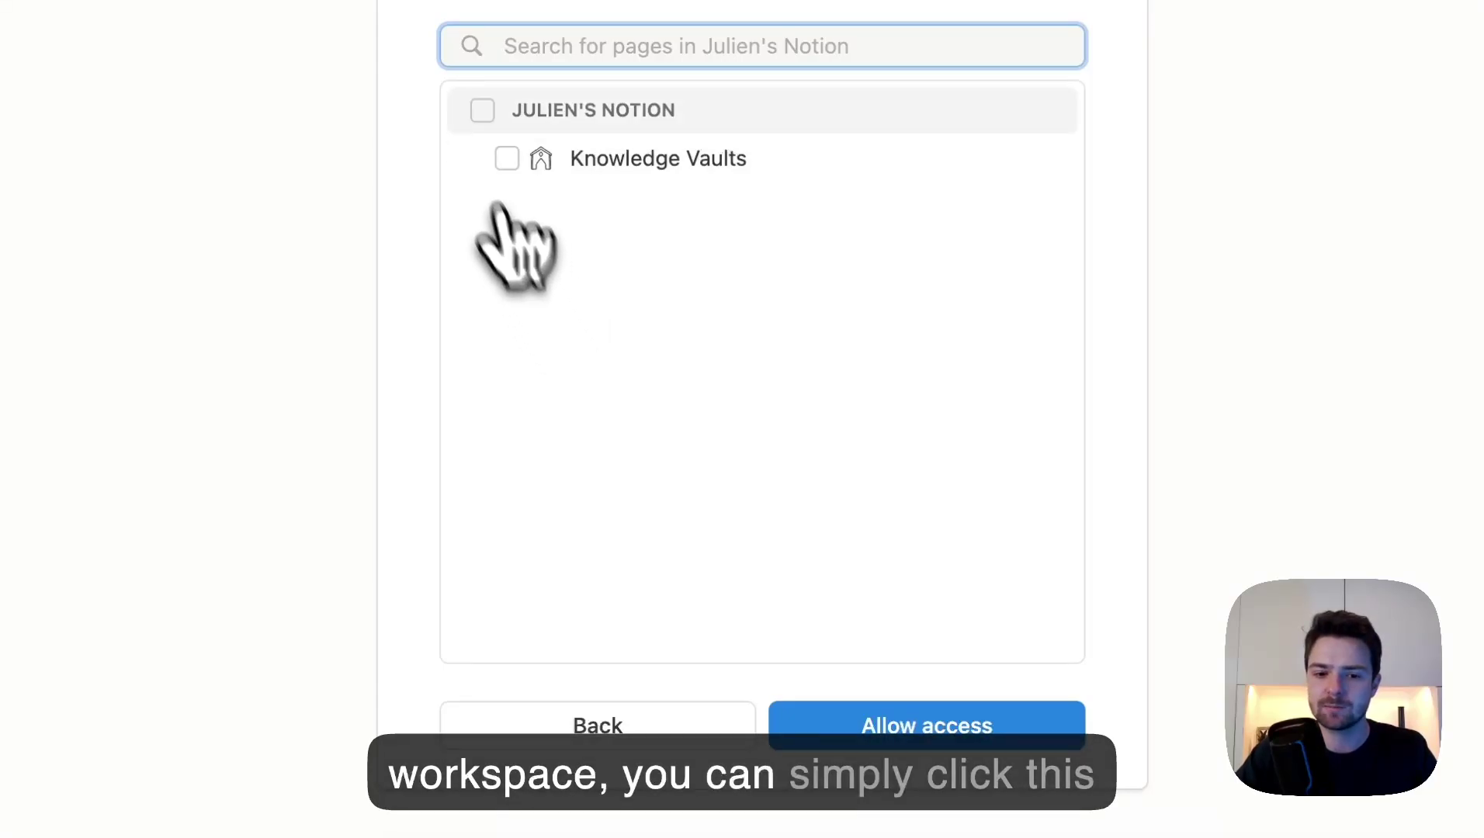
left_click(484, 113)
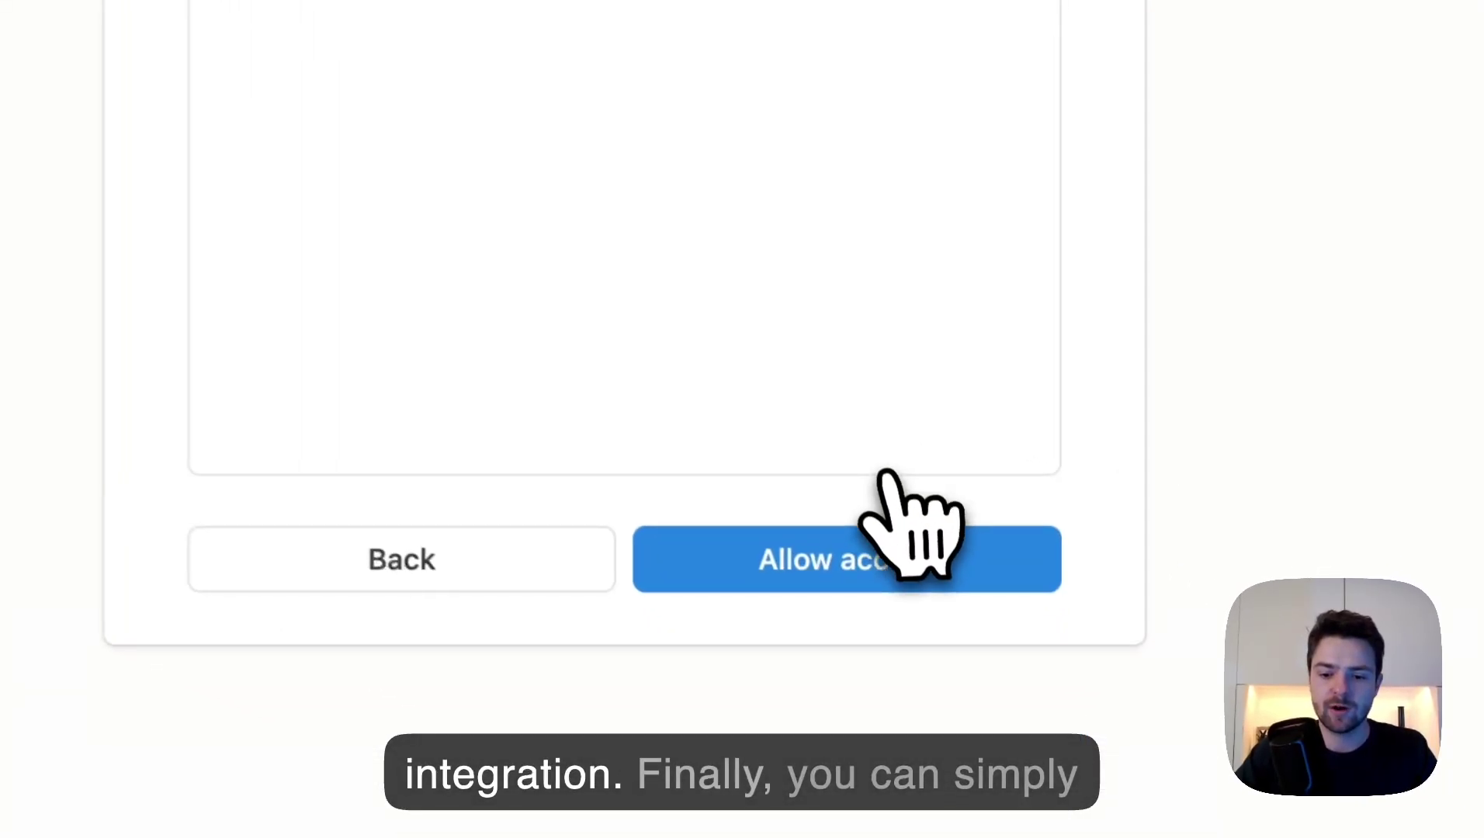
left_click(850, 552)
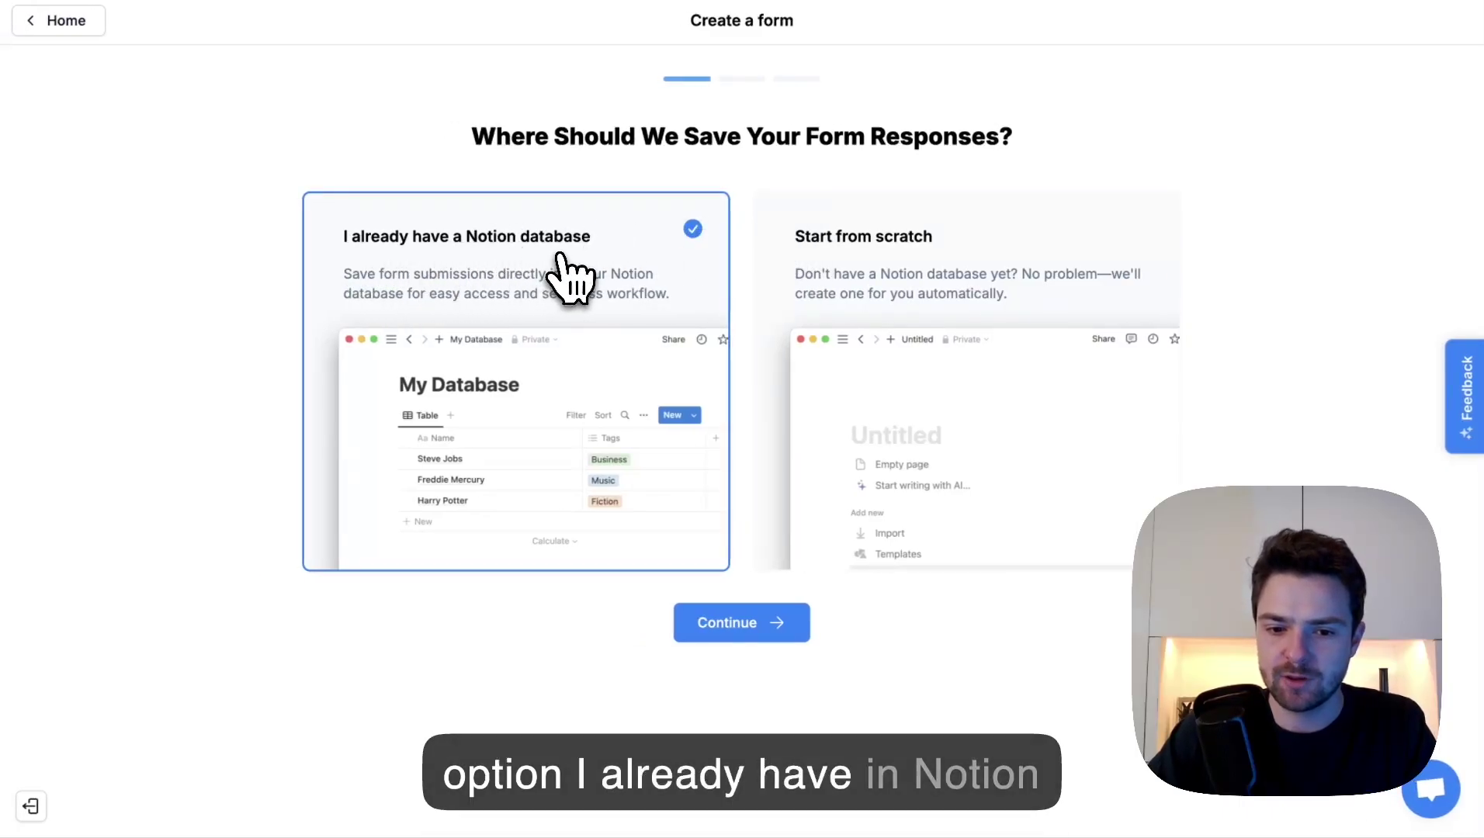
Step: Pick the existing Content Database for responses and generate the form from it
left_click(753, 631)
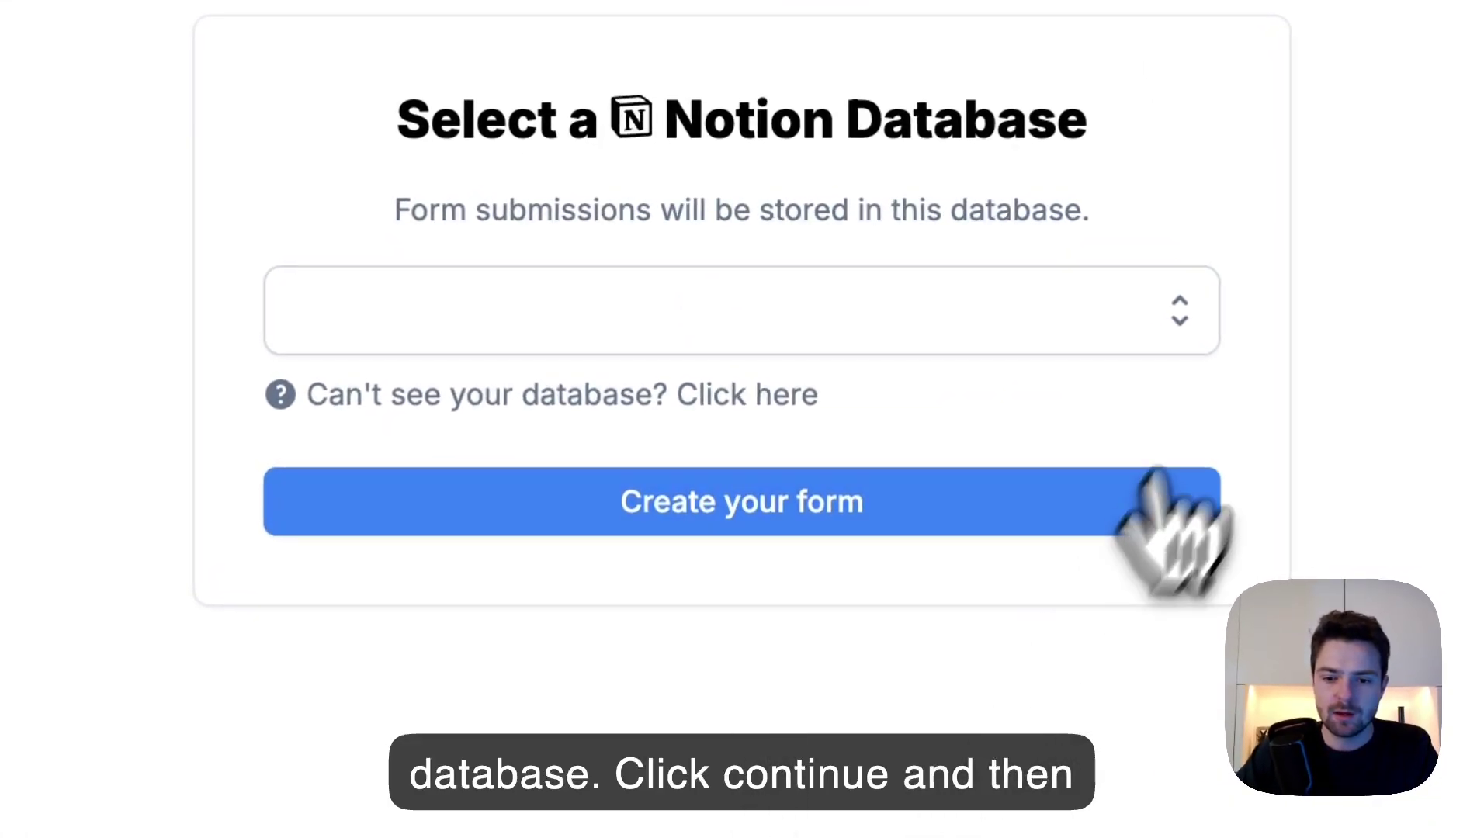
left_click(908, 252)
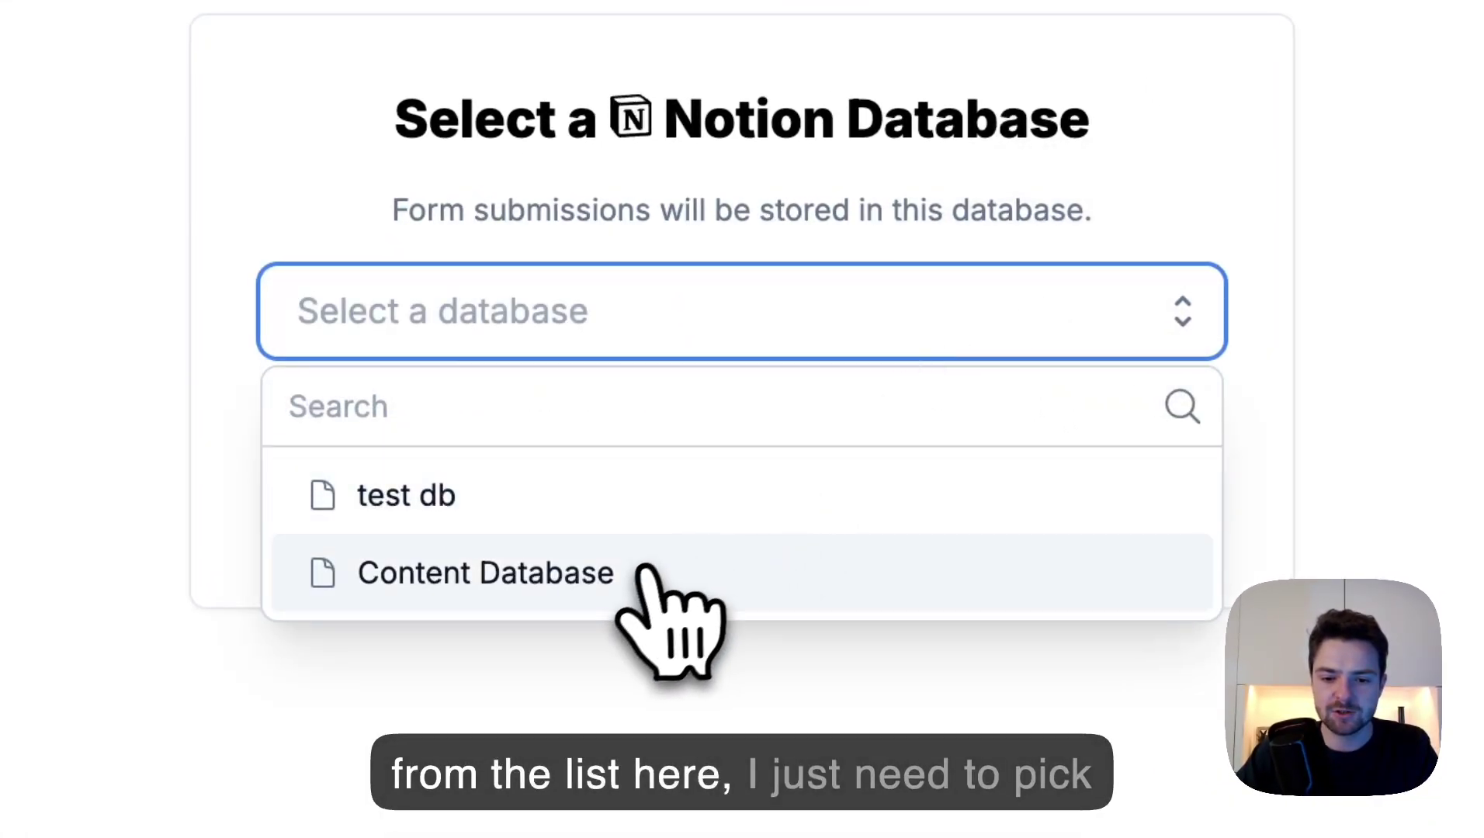
left_click(553, 594)
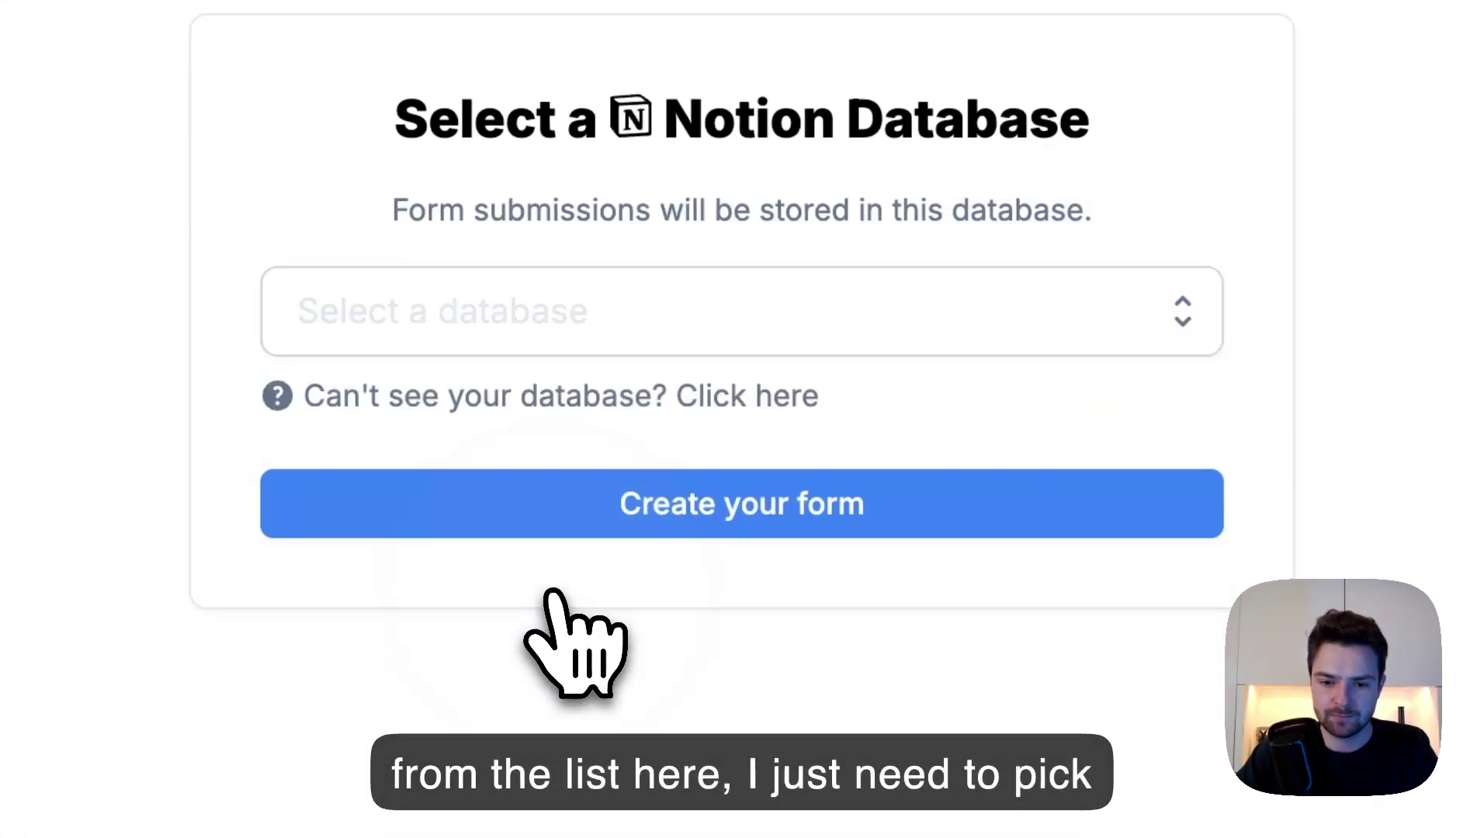
left_click(735, 510)
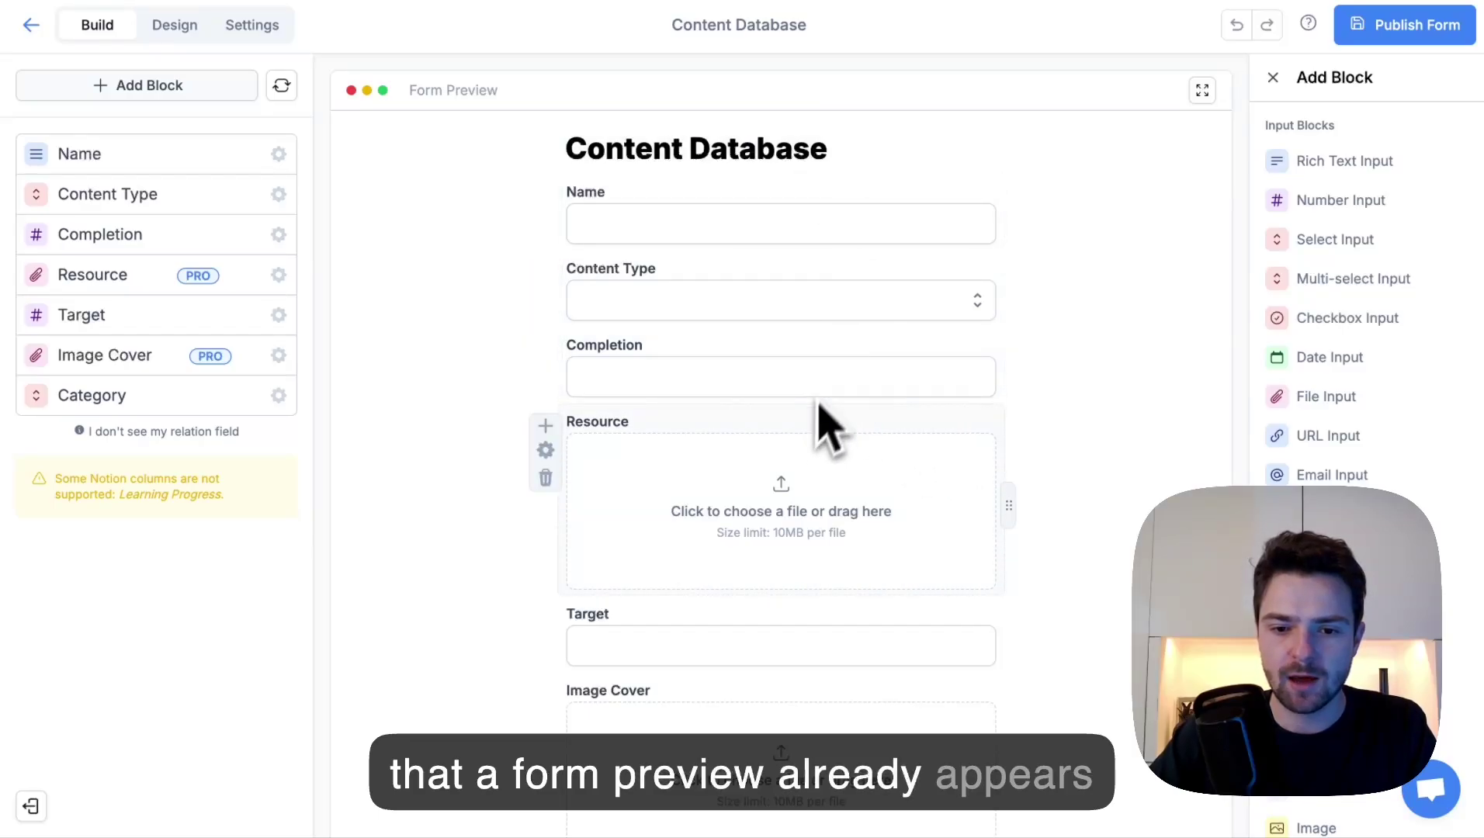
scroll(815, 447, "down", 2)
scroll(1114, 259, "up", 2)
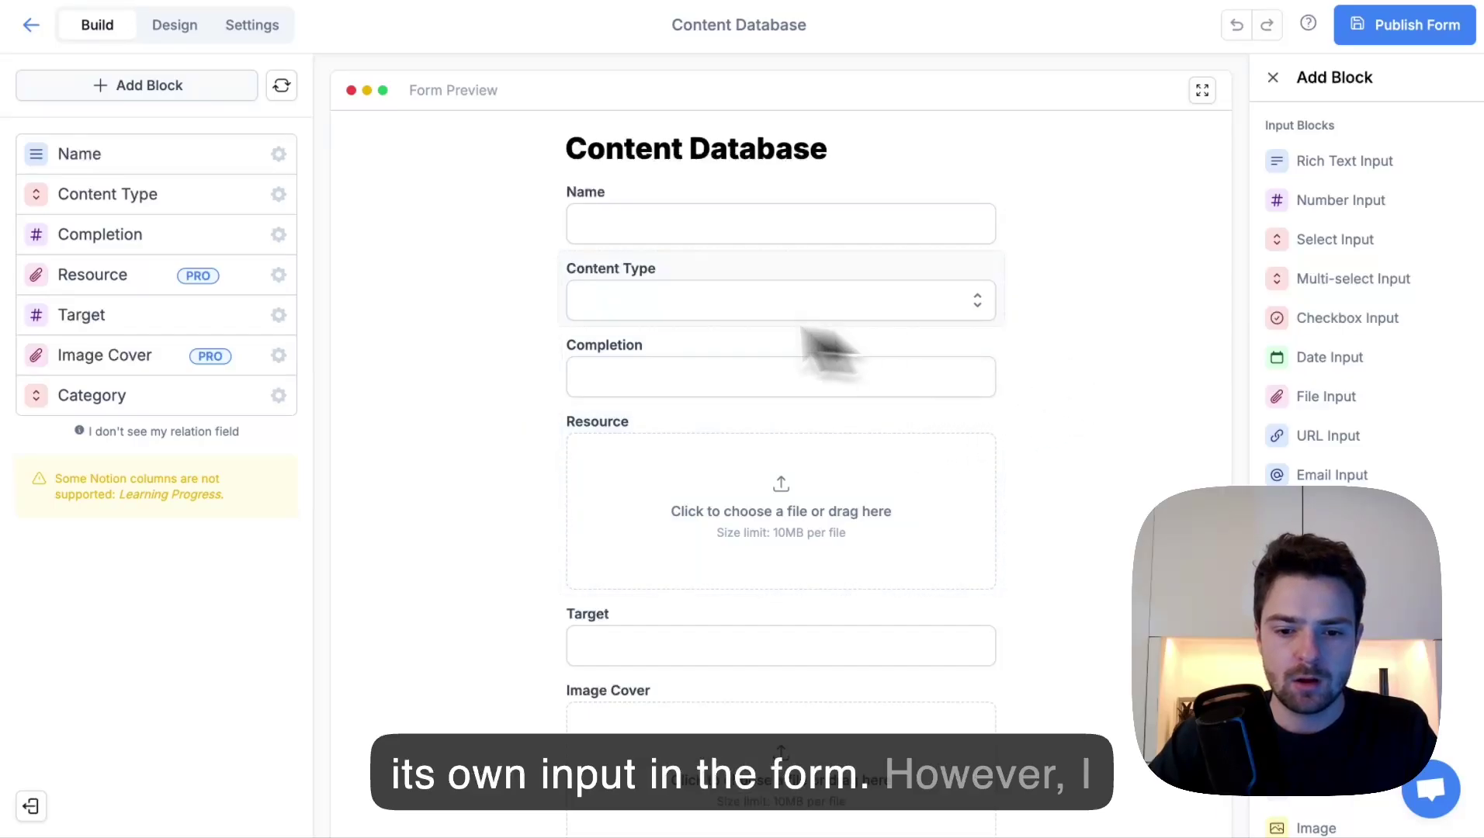
scroll(479, 373, "down", 3)
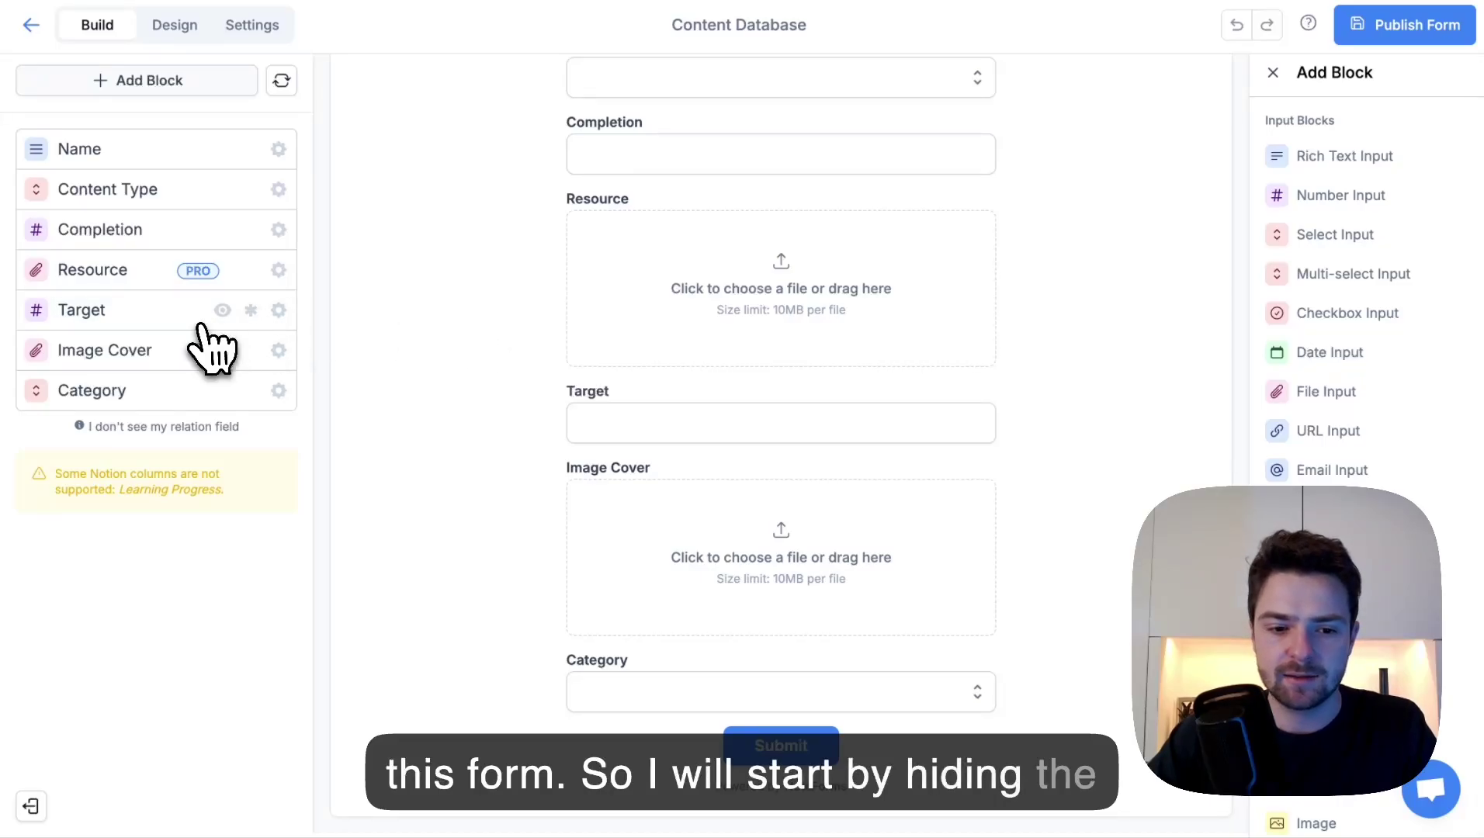
Step: Hide Target and Completion, and move Category under Name and Image Cover above Resource
left_click(222, 311)
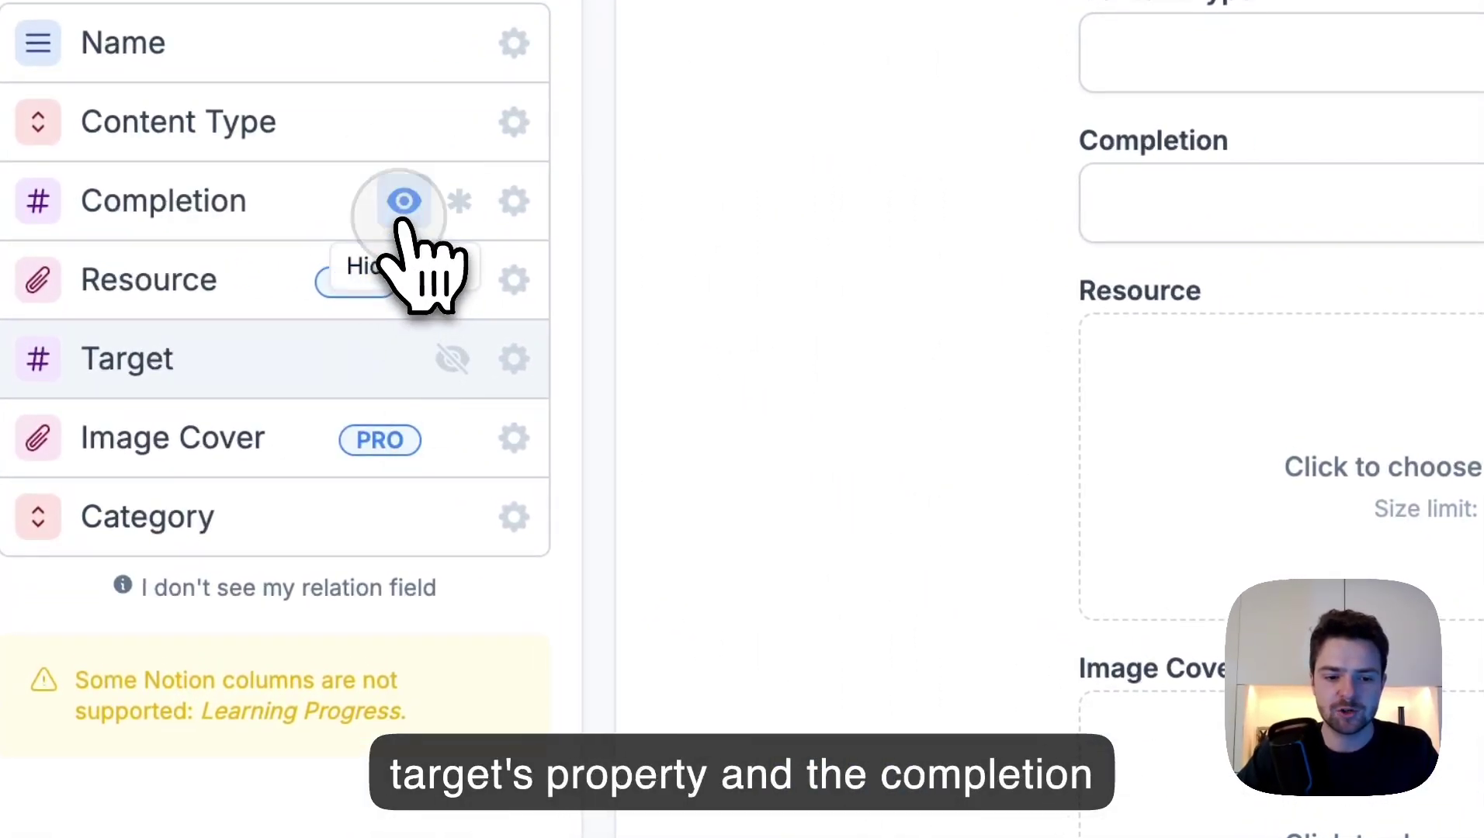
left_click(401, 204)
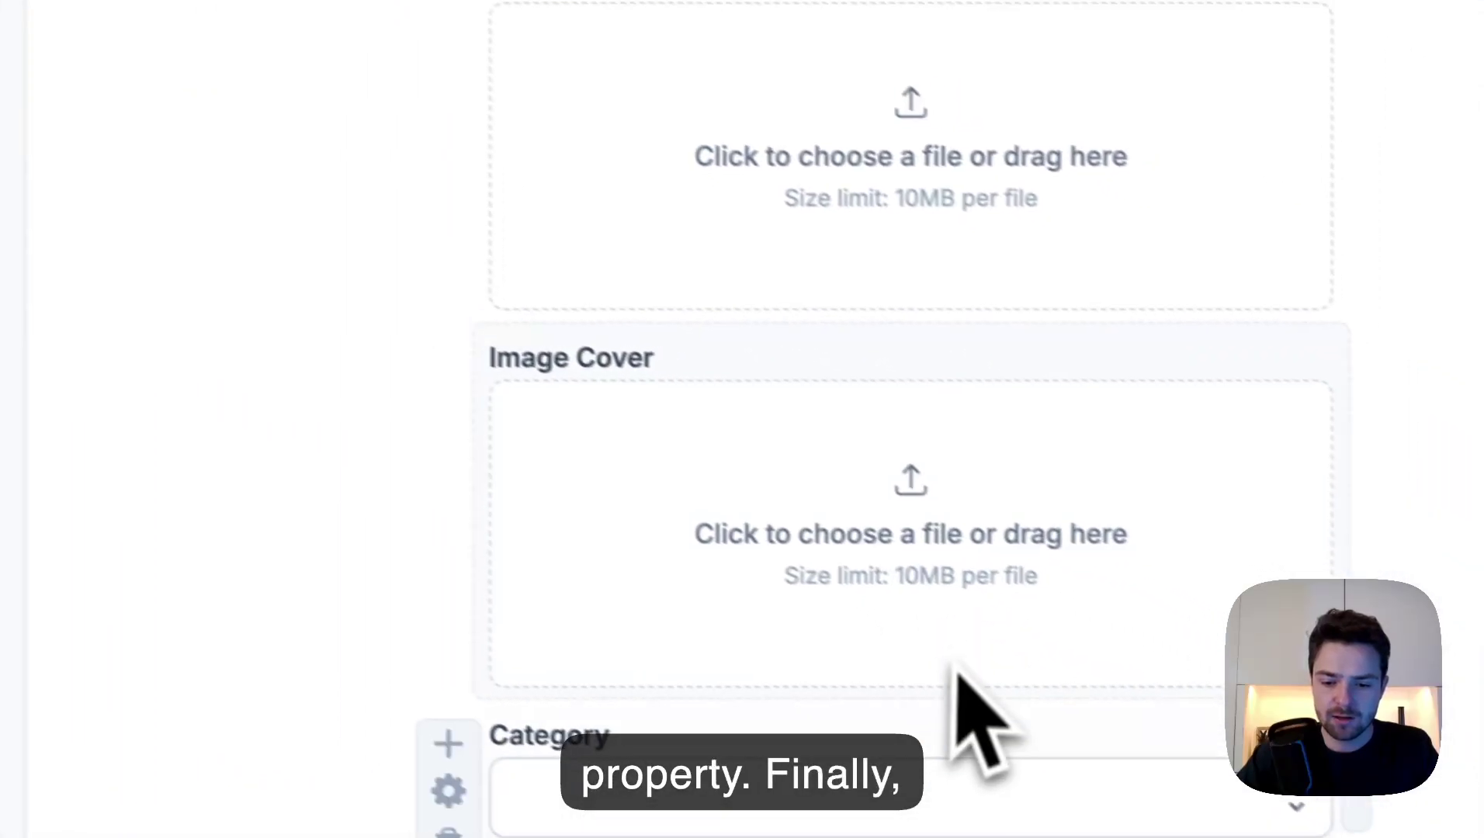
left_click_drag(924, 718, 901, 211)
left_click_drag(690, 736, 713, 398)
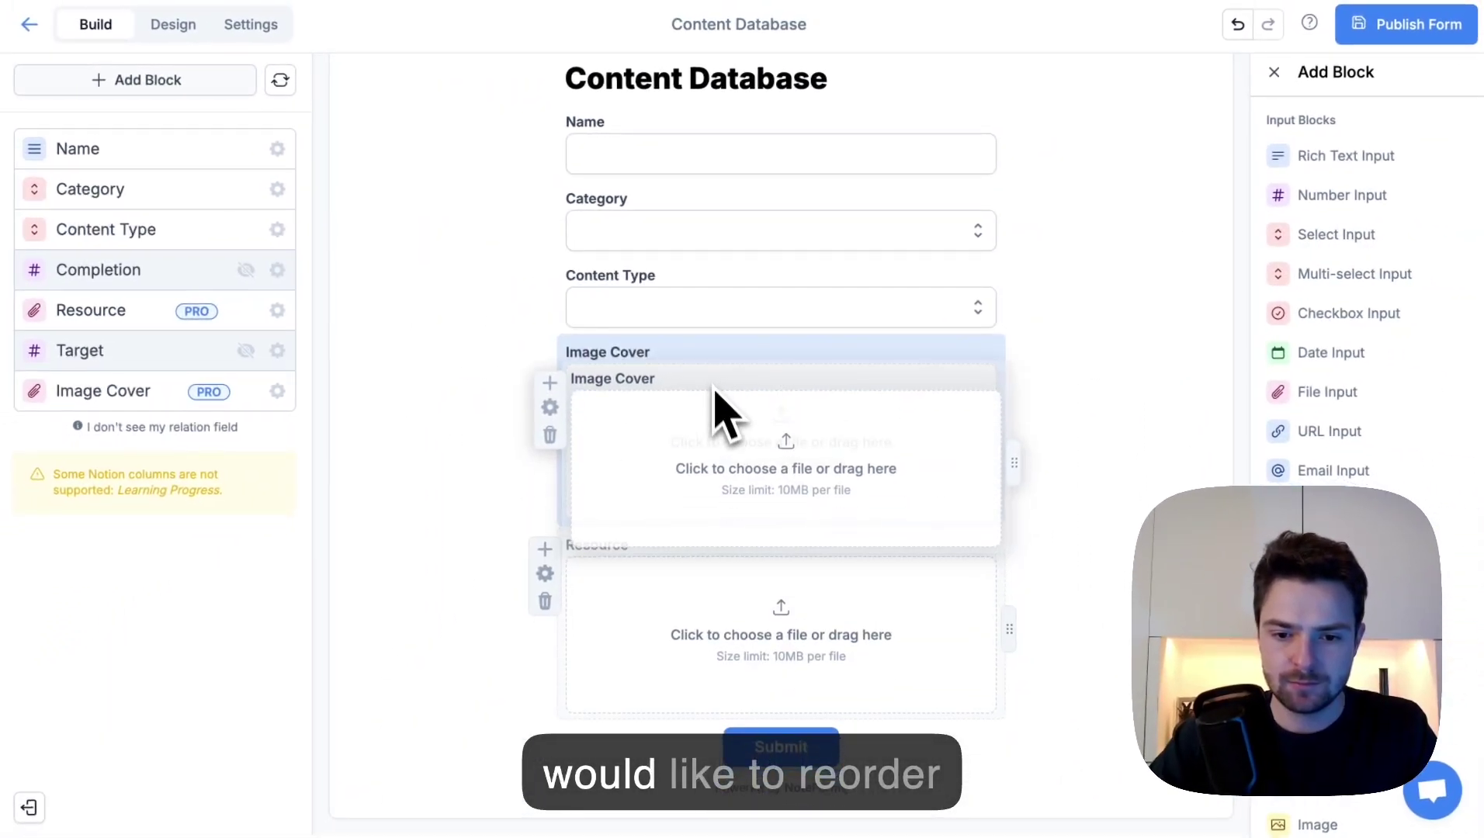
scroll(505, 321, "up", 2)
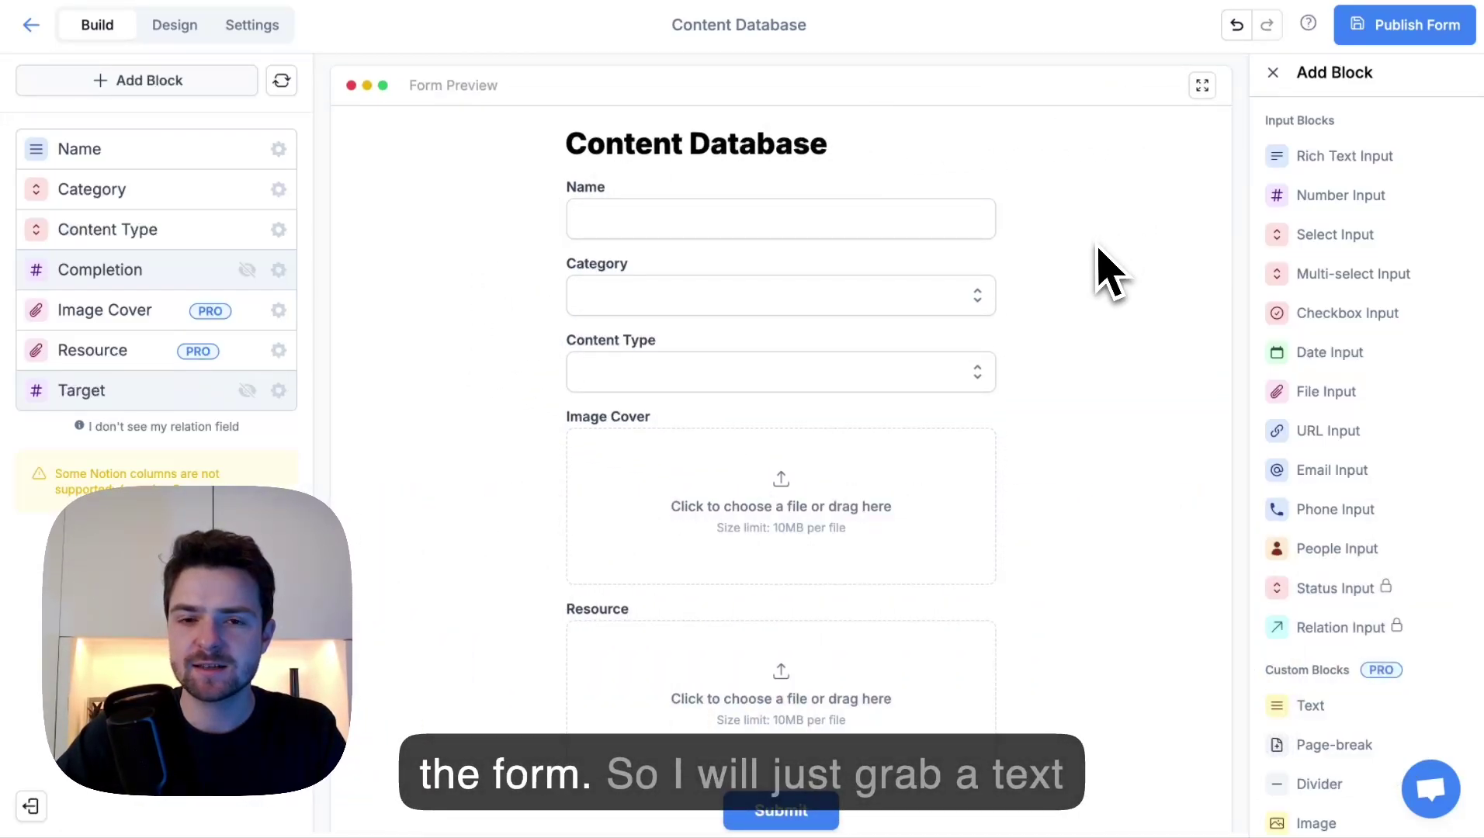
Step: Add a Text block under the title reading 'Just add any resource that you'd like through this form!'
scroll(1336, 396, "down", 3)
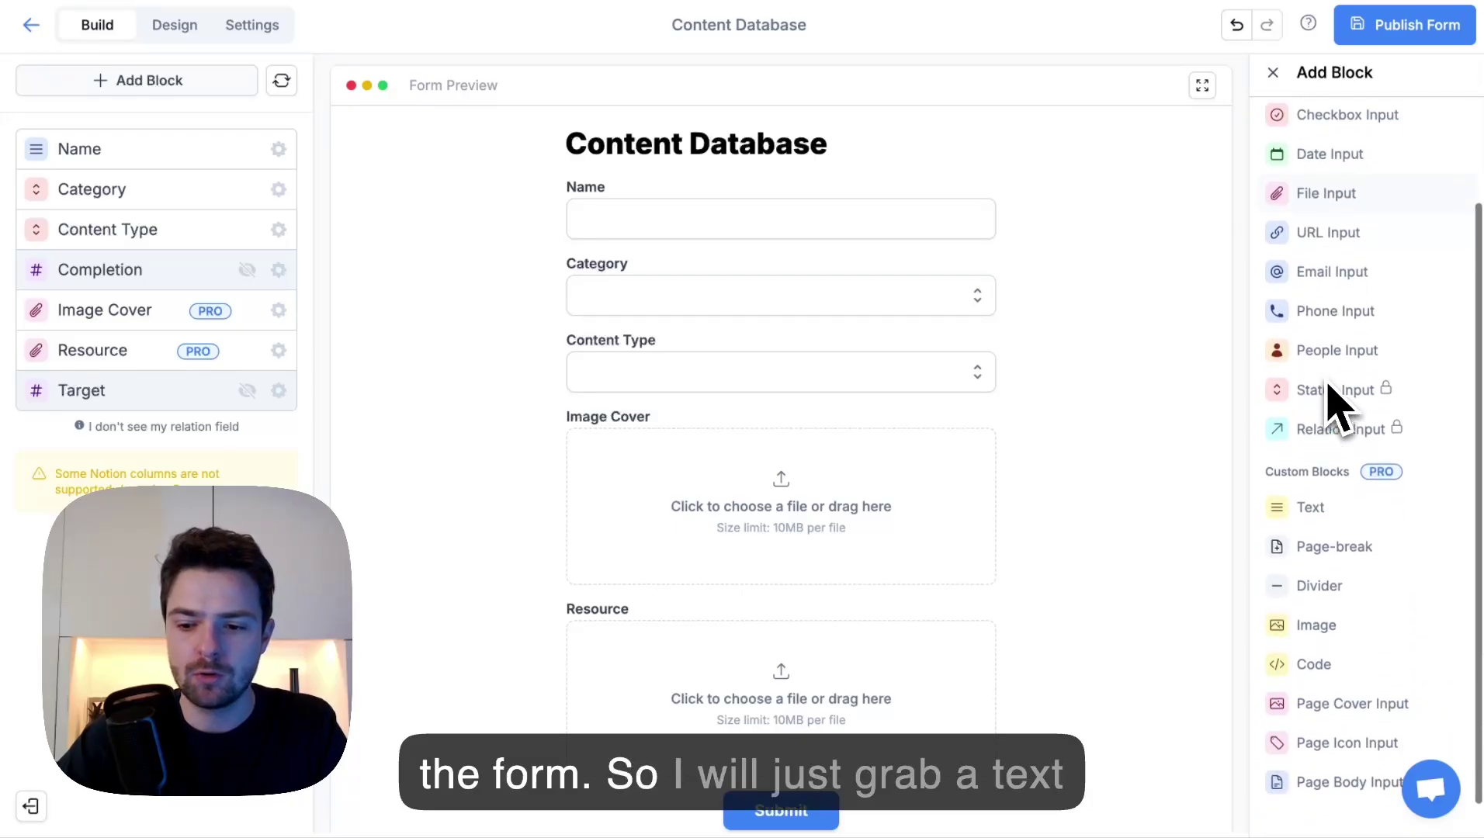
left_click_drag(1235, 594, 180, 2)
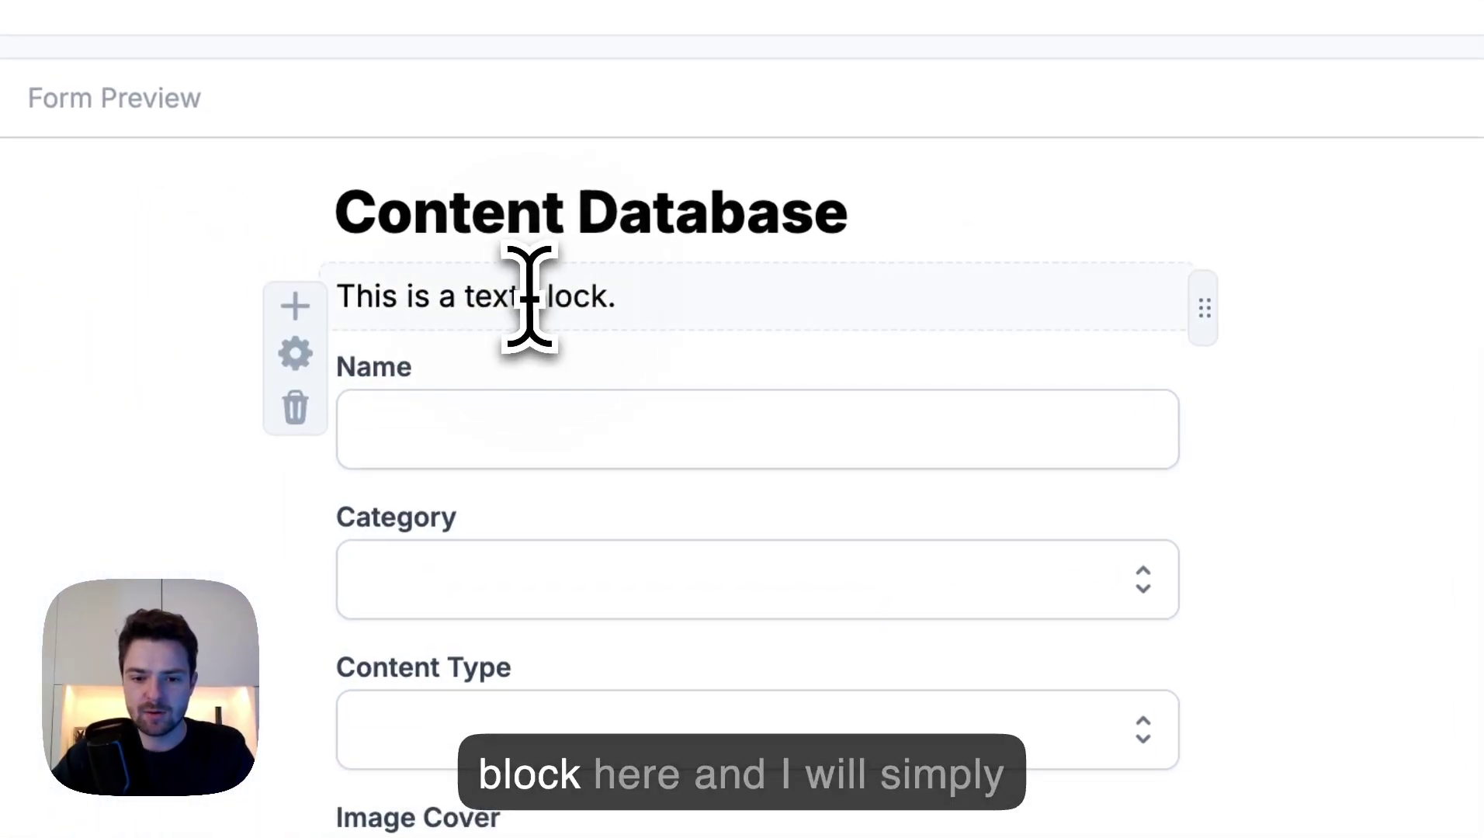
left_click(294, 353)
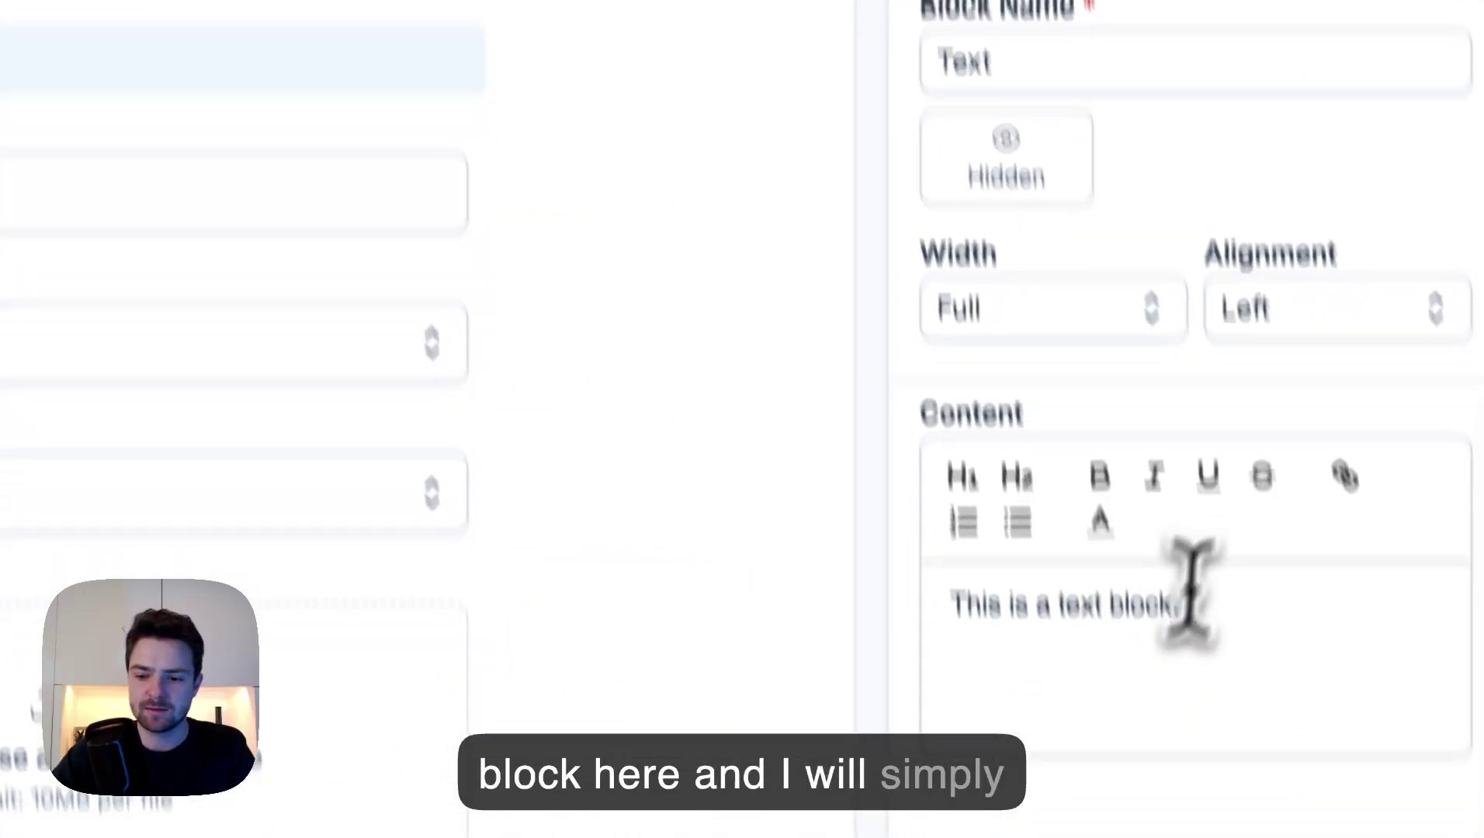
left_click(1412, 787)
key("ctrl+a")
type("Just add any resource that")
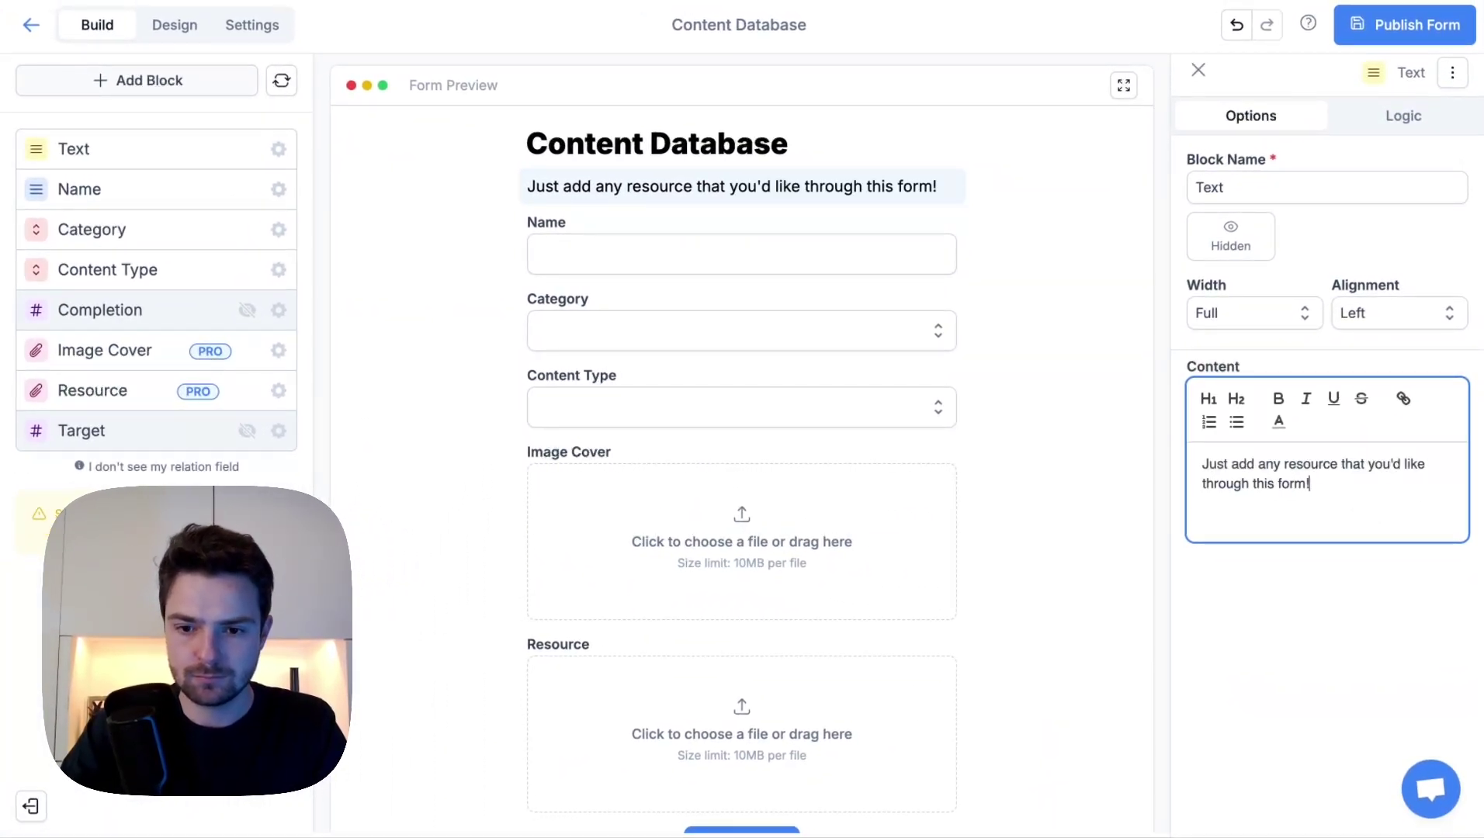
left_click(1152, 359)
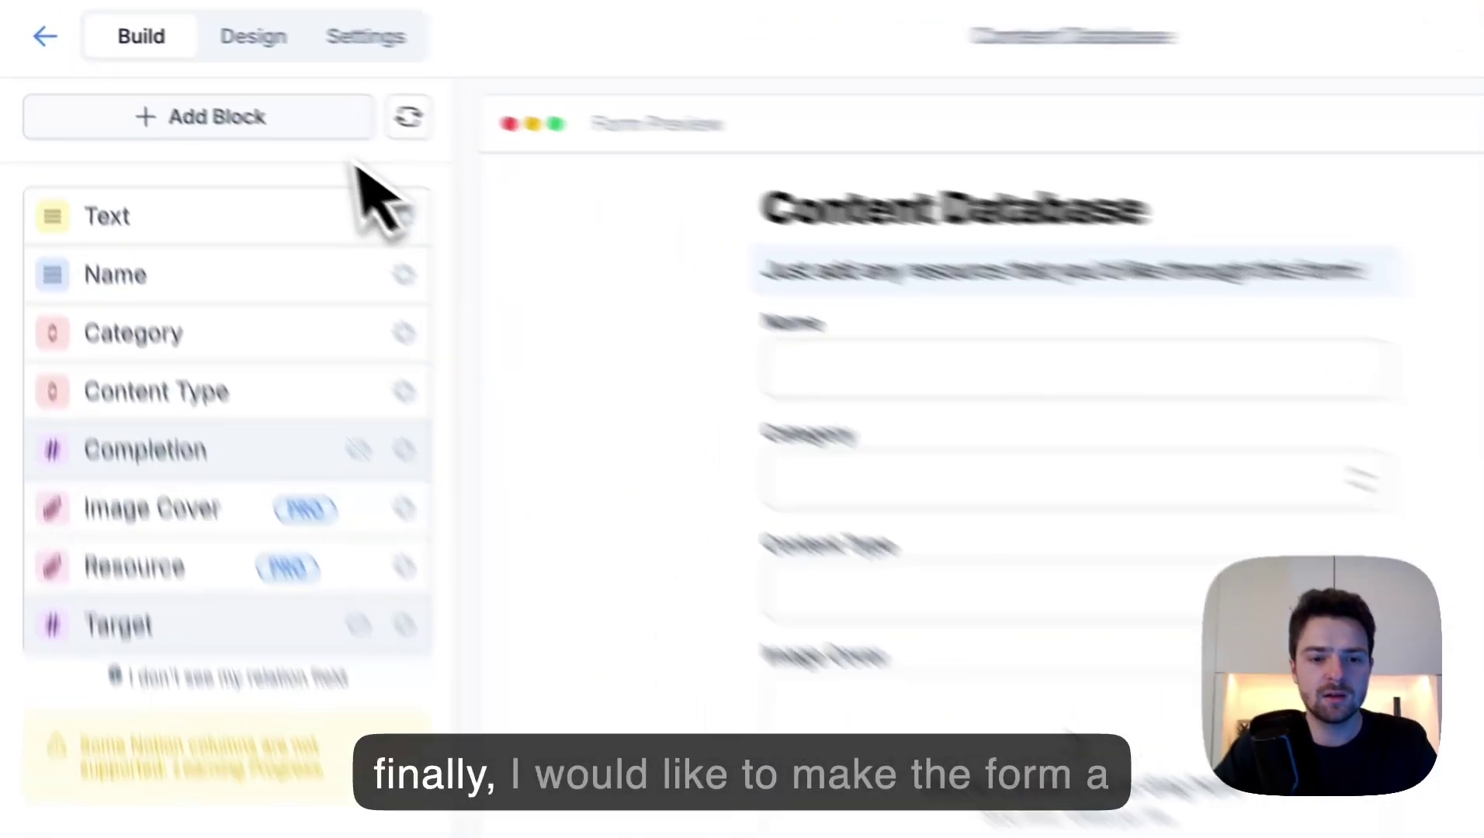
Step: Apply the Notion theme to the form
left_click(367, 73)
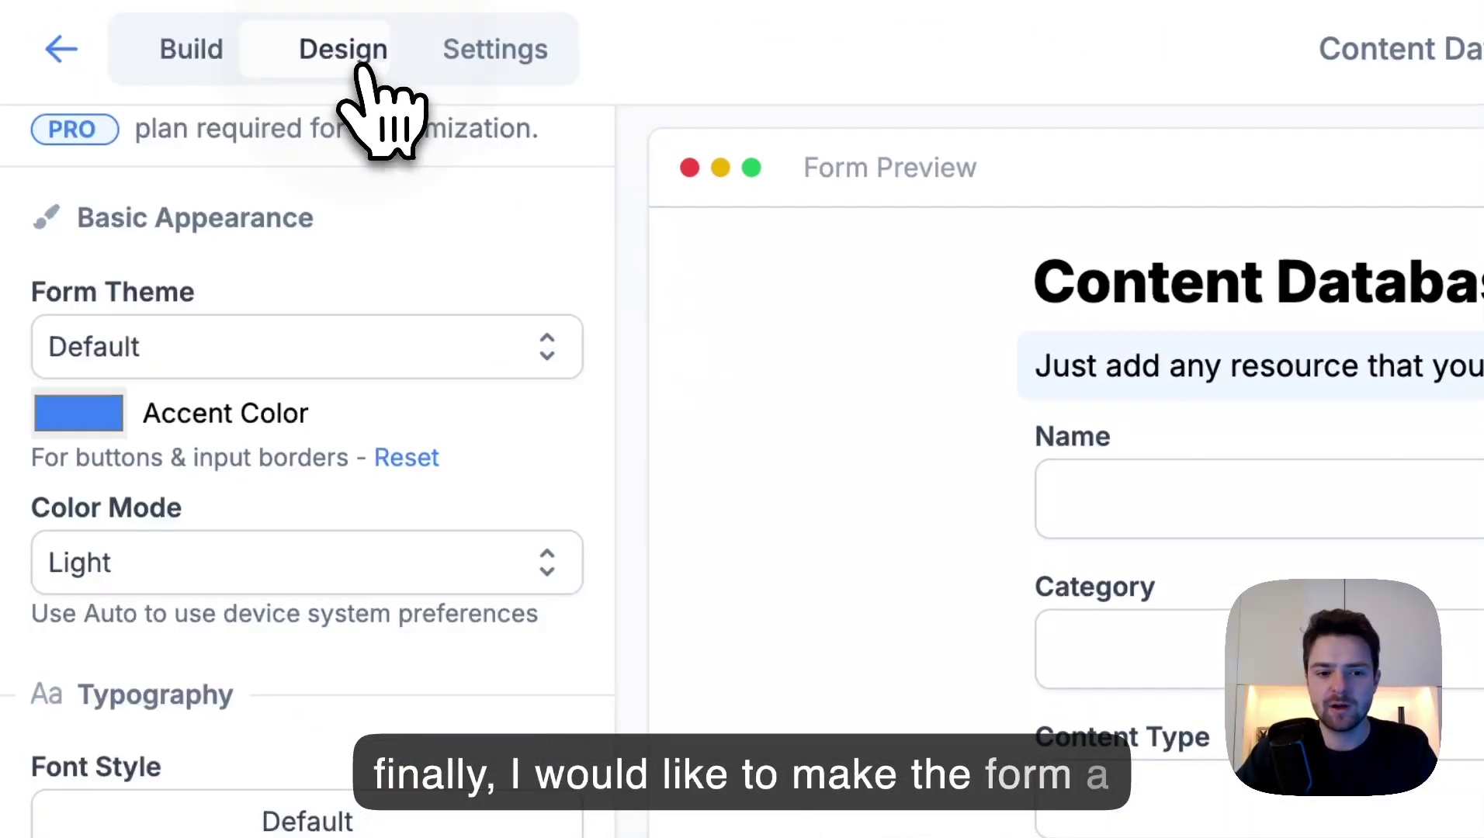
left_click(361, 338)
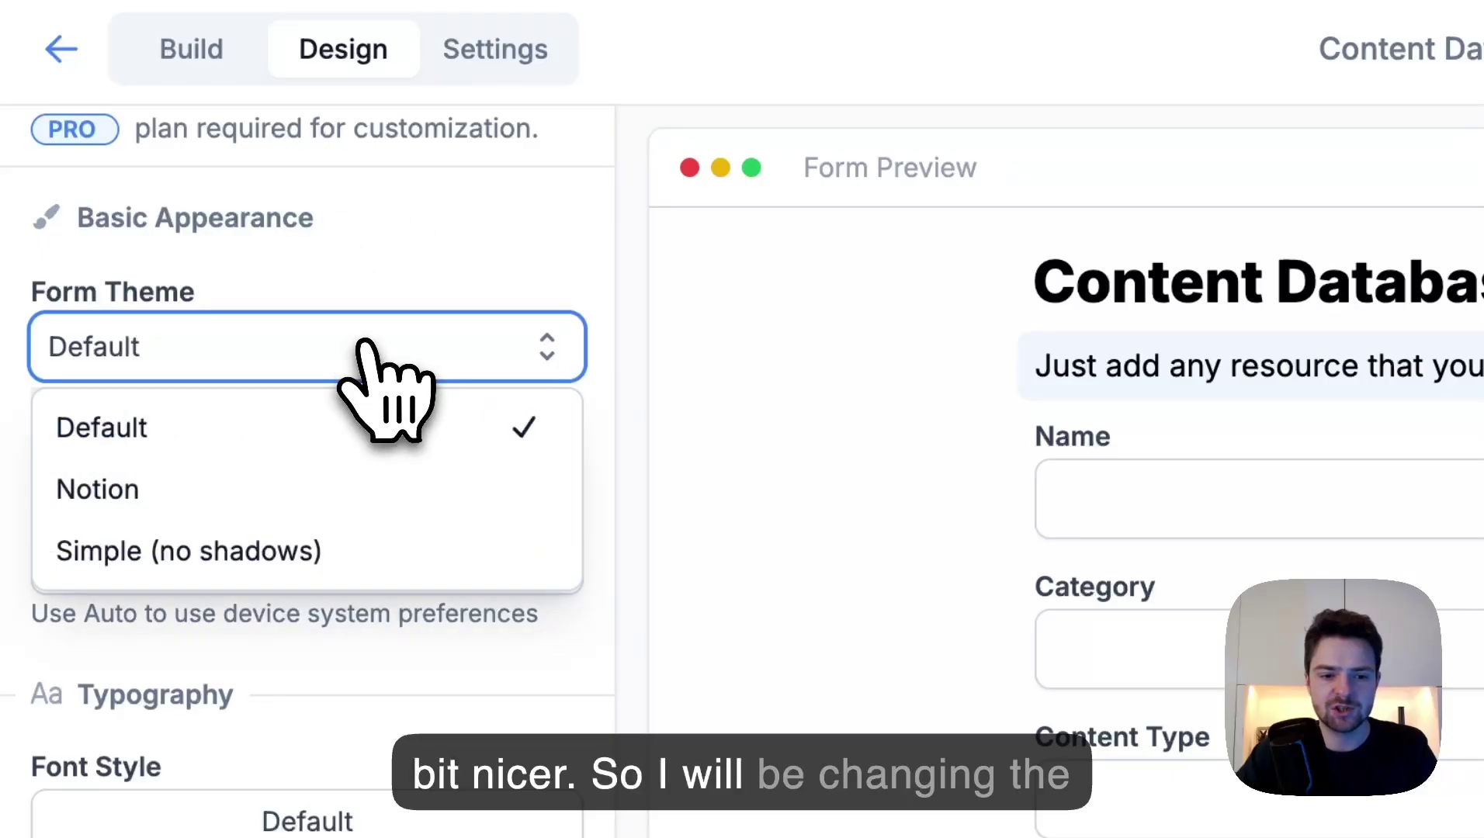
left_click(333, 485)
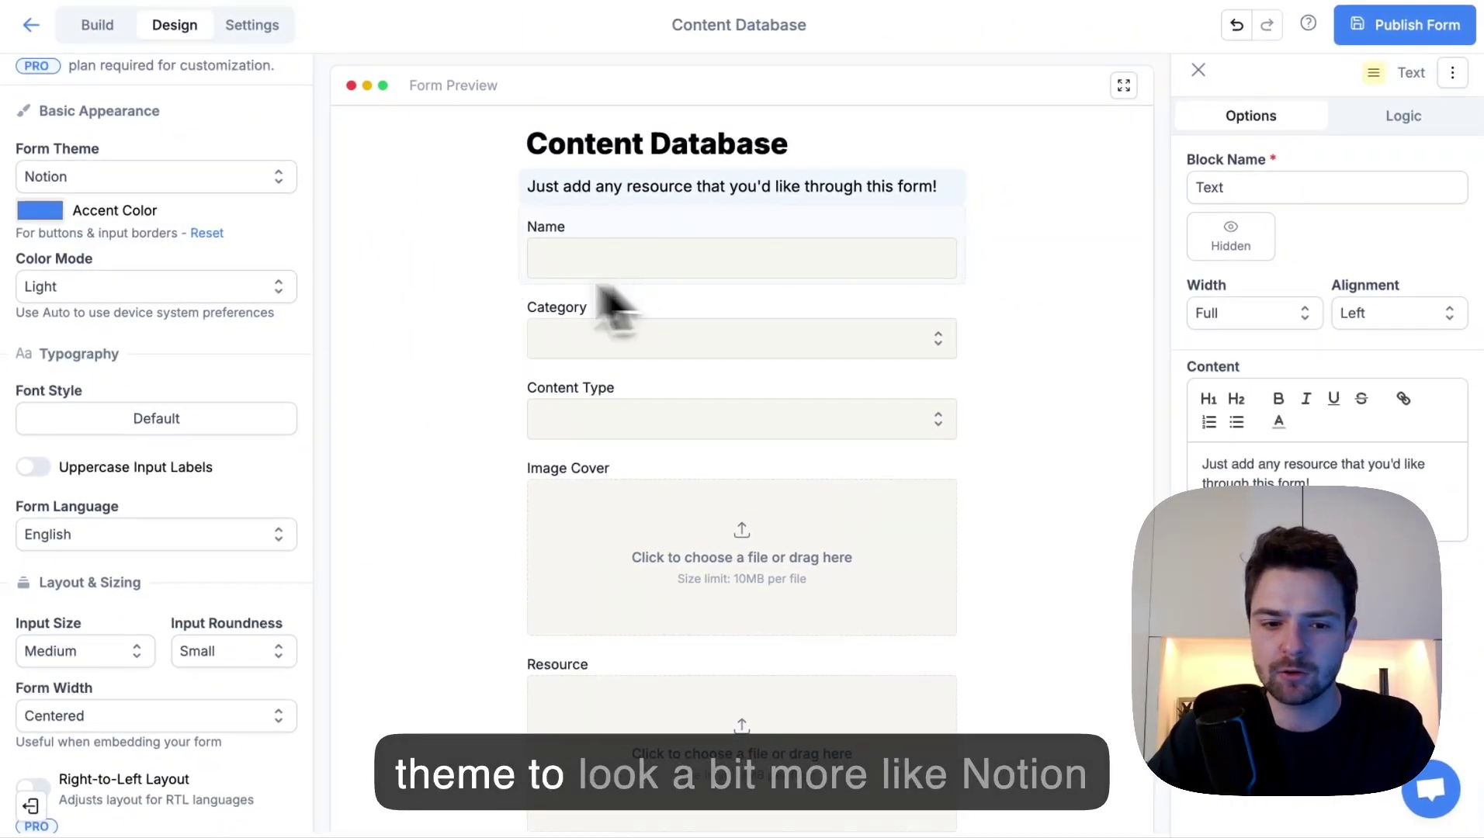
Step: Bring up the image upload for the Cover Picture under Branding & Media
scroll(249, 265, "down", 3)
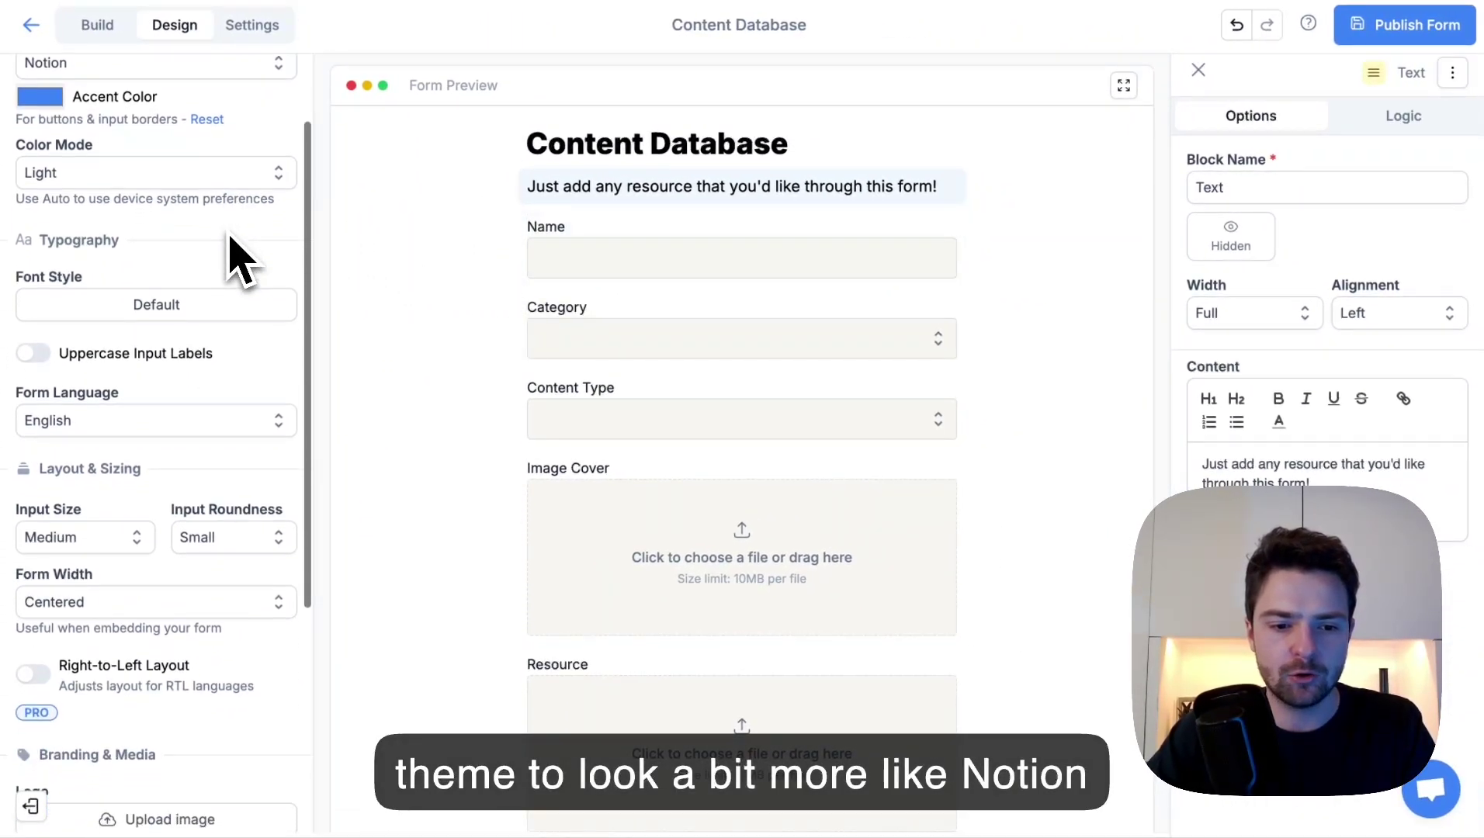
scroll(233, 253, "down", 4)
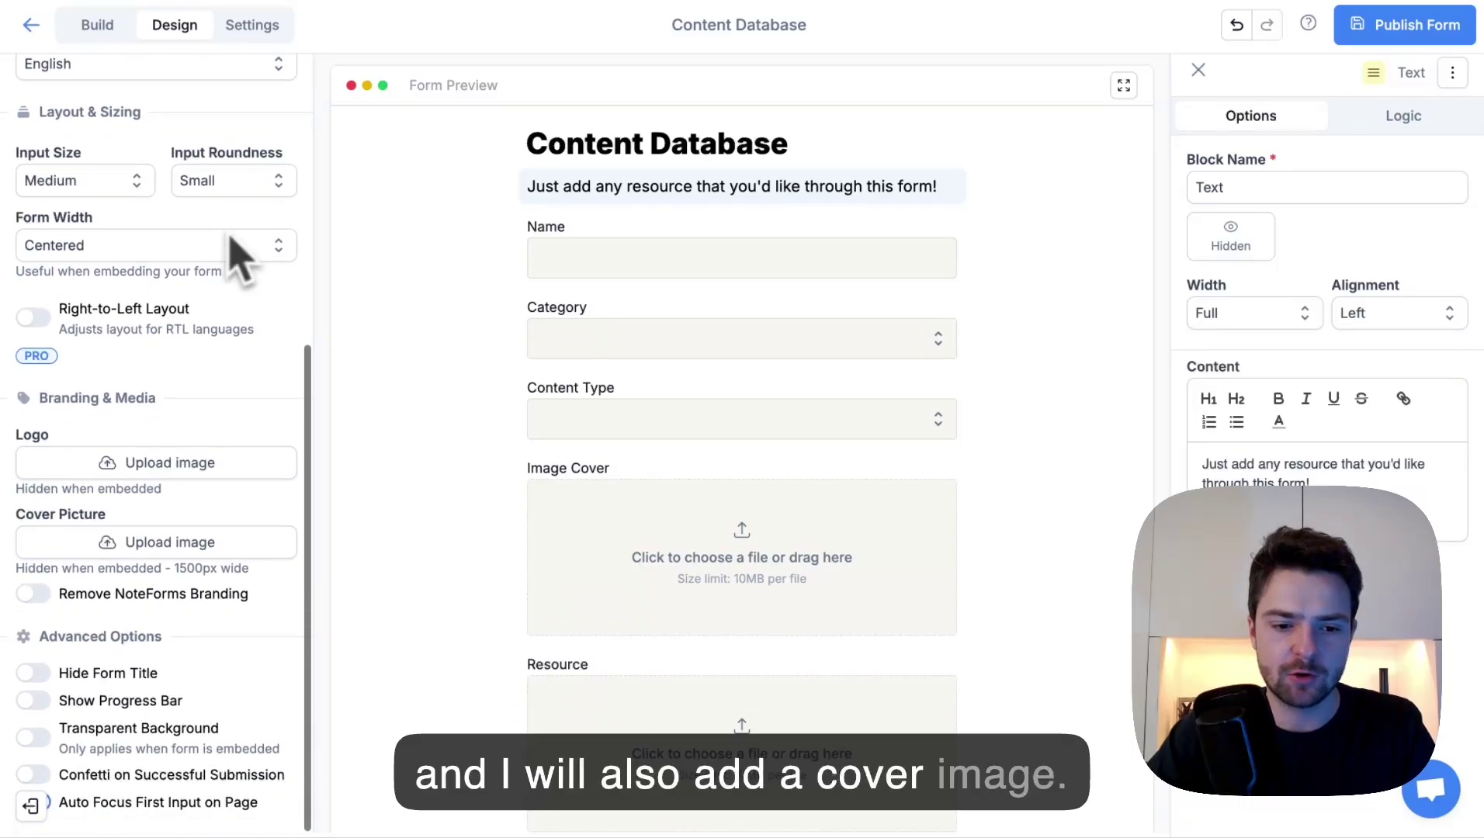
left_click(74, 547)
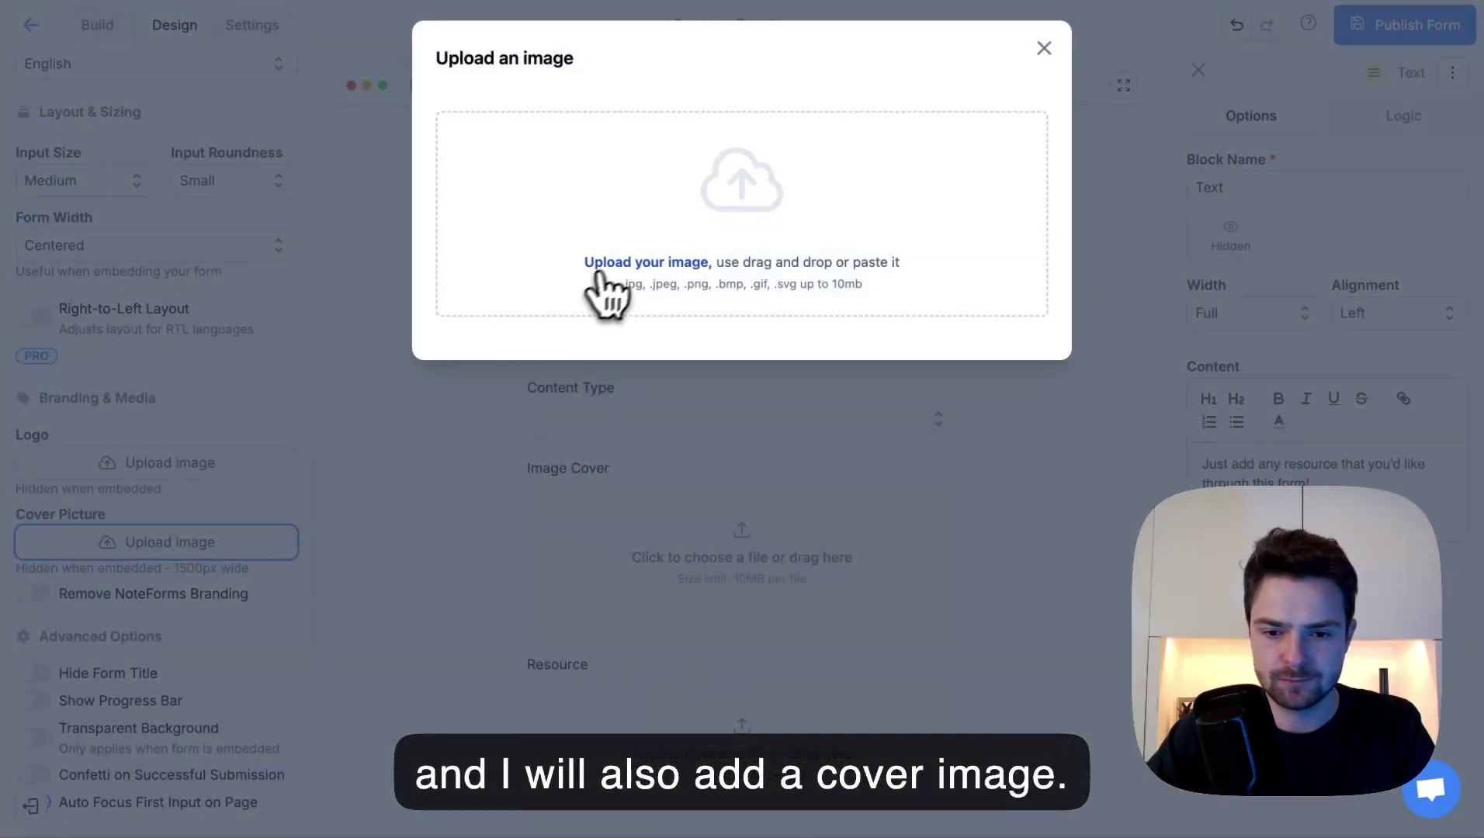
Step: Upload the library bookshelf photo from Downloads as the cover picture
left_click(610, 262)
left_click(324, 229)
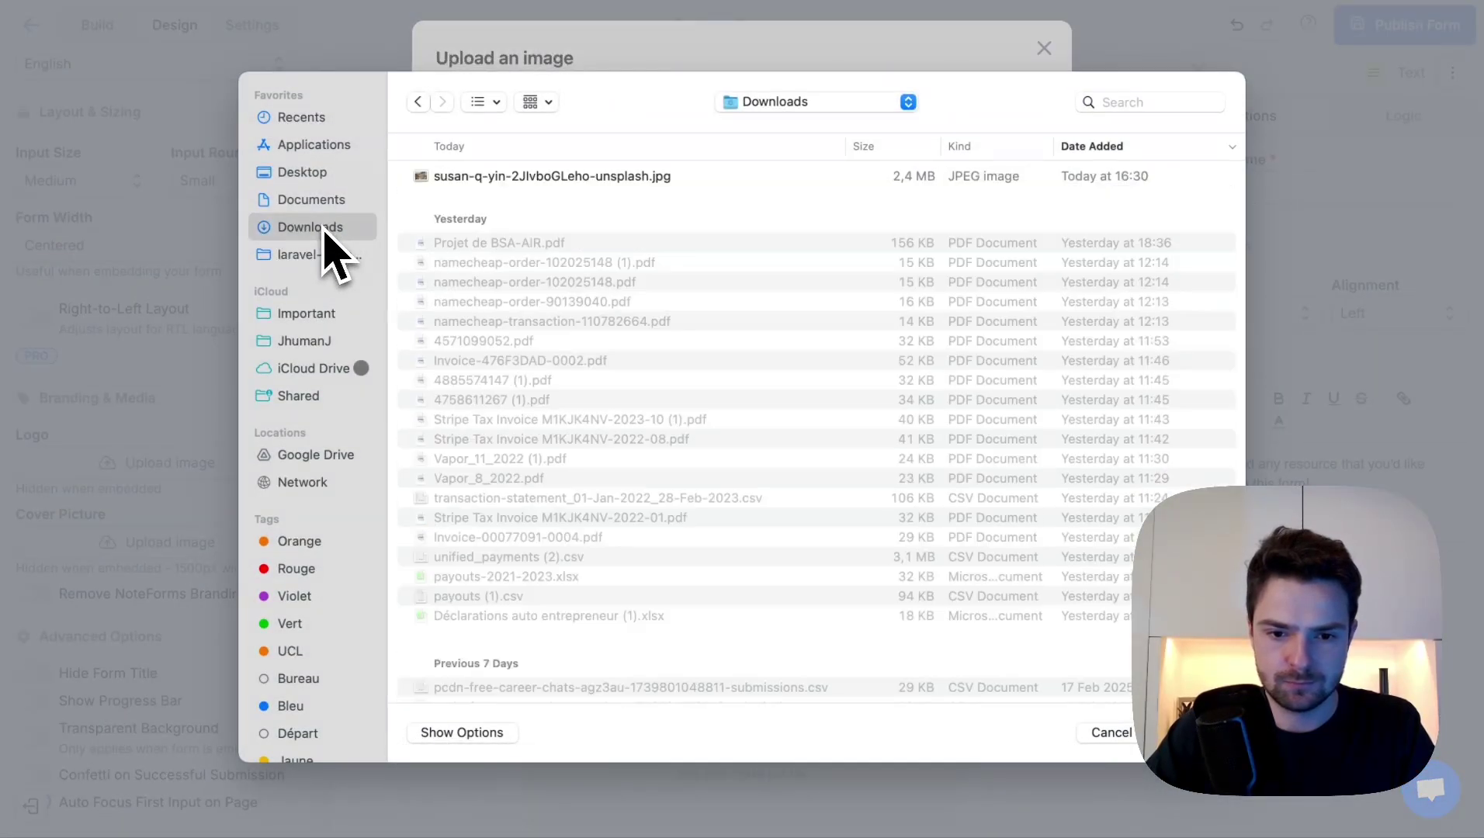
double_click(575, 183)
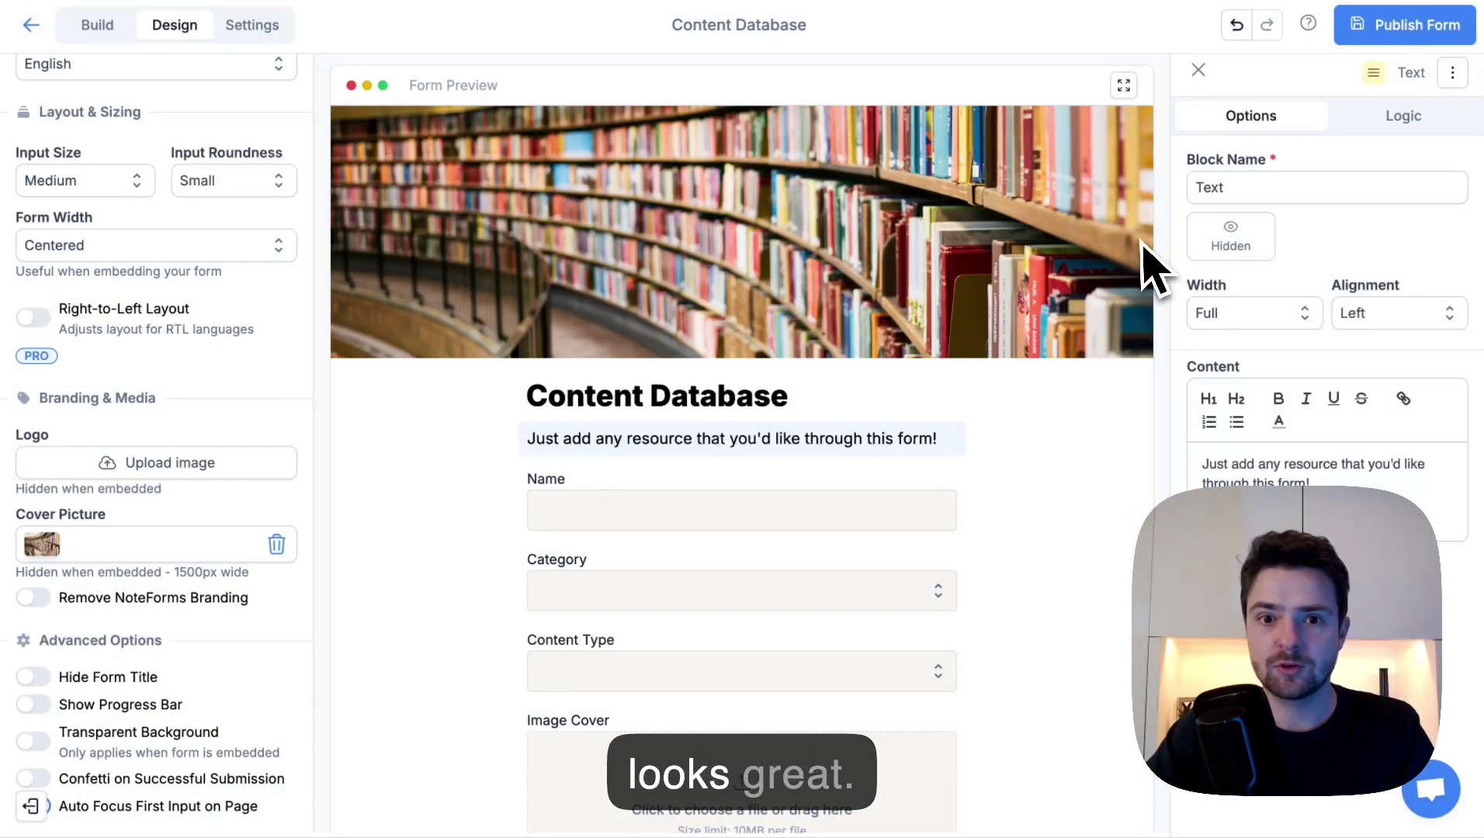
Step: Review the form preview and deselect the intro text block to close its Options panel
scroll(1047, 583, "down", 5)
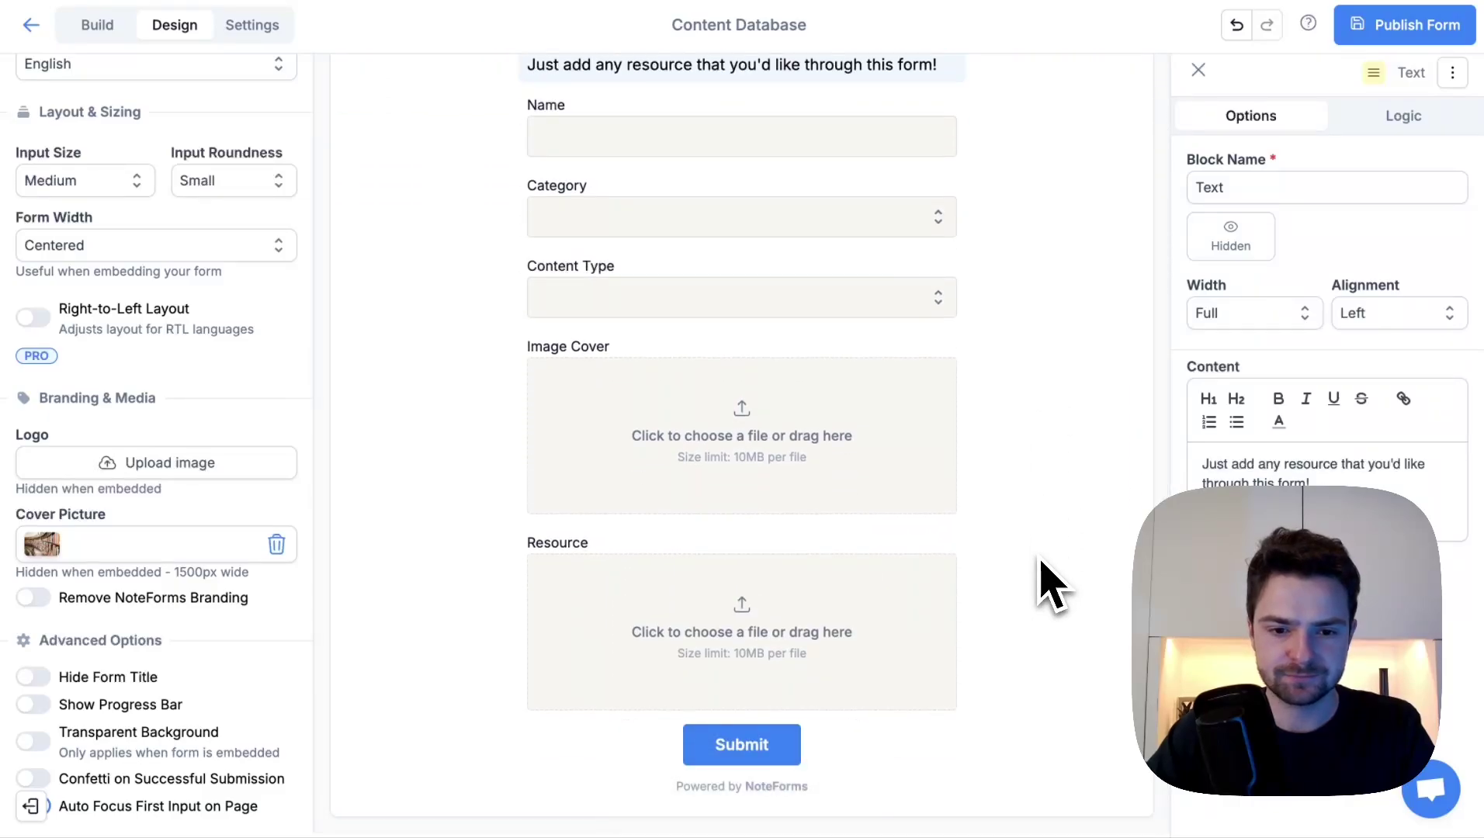
scroll(1052, 583, "up", 5)
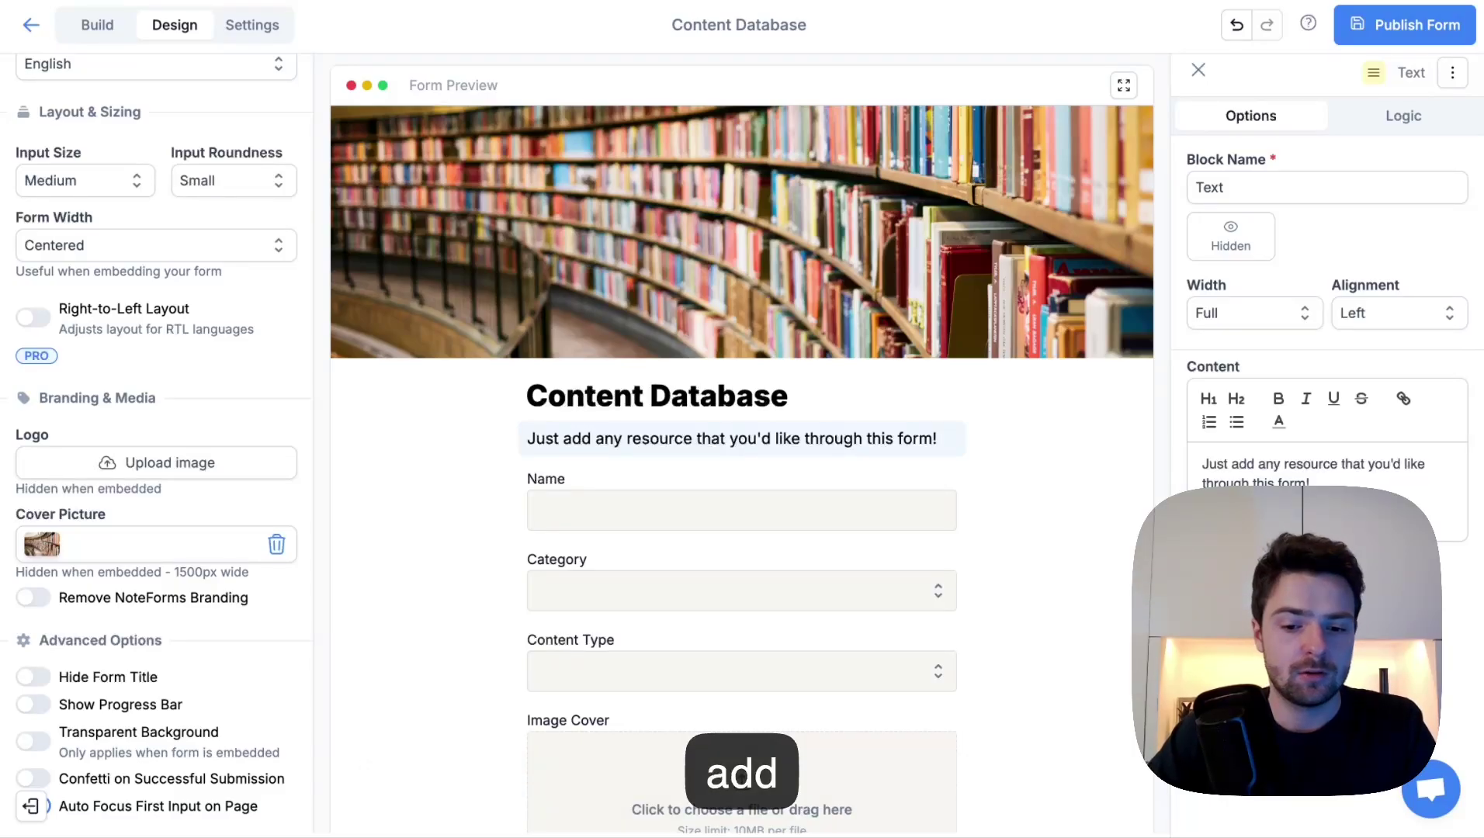
key("Escape")
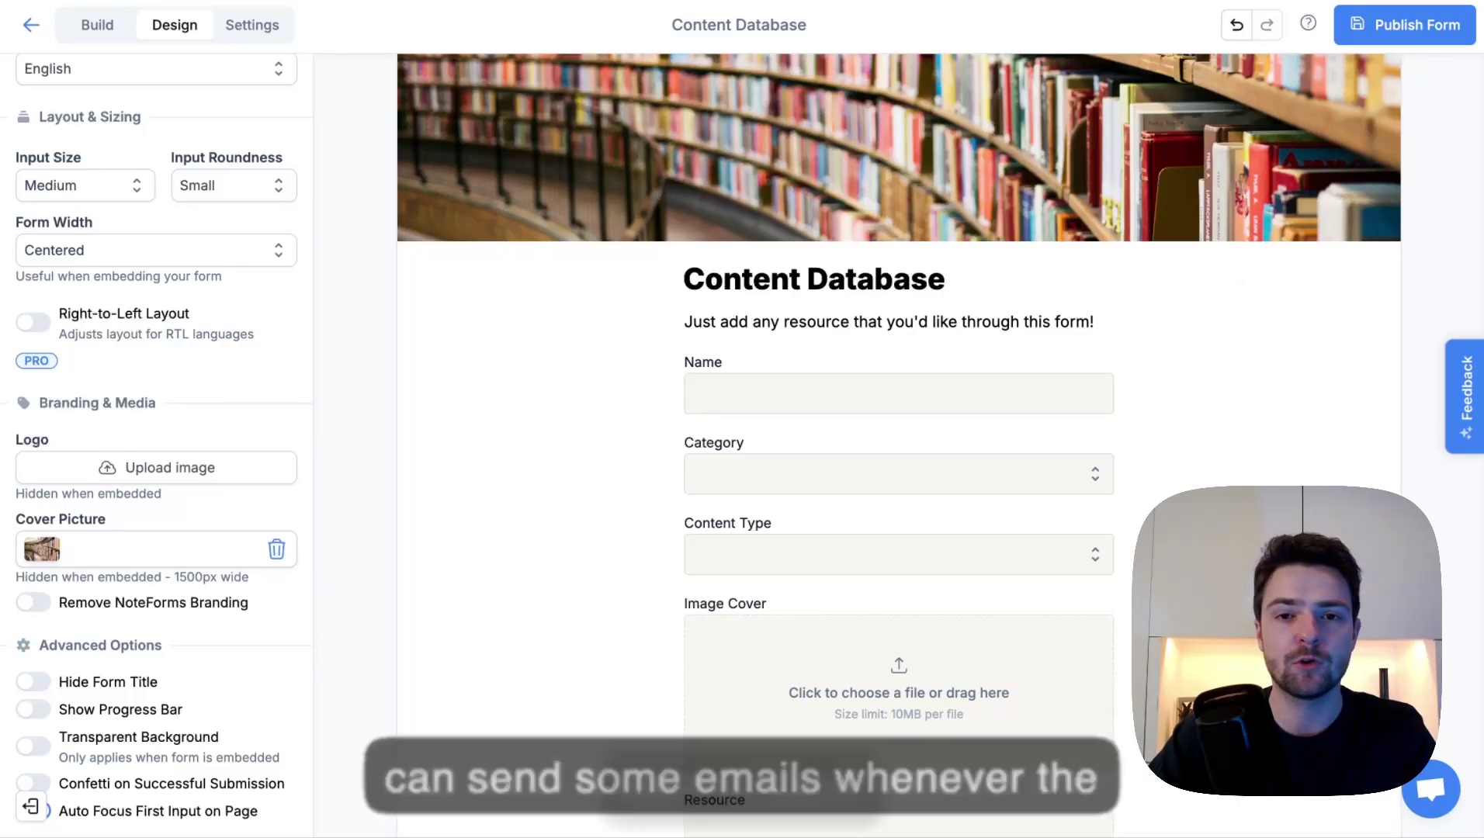
scroll(1164, 373, "down", 2)
scroll(1156, 388, "up", 3)
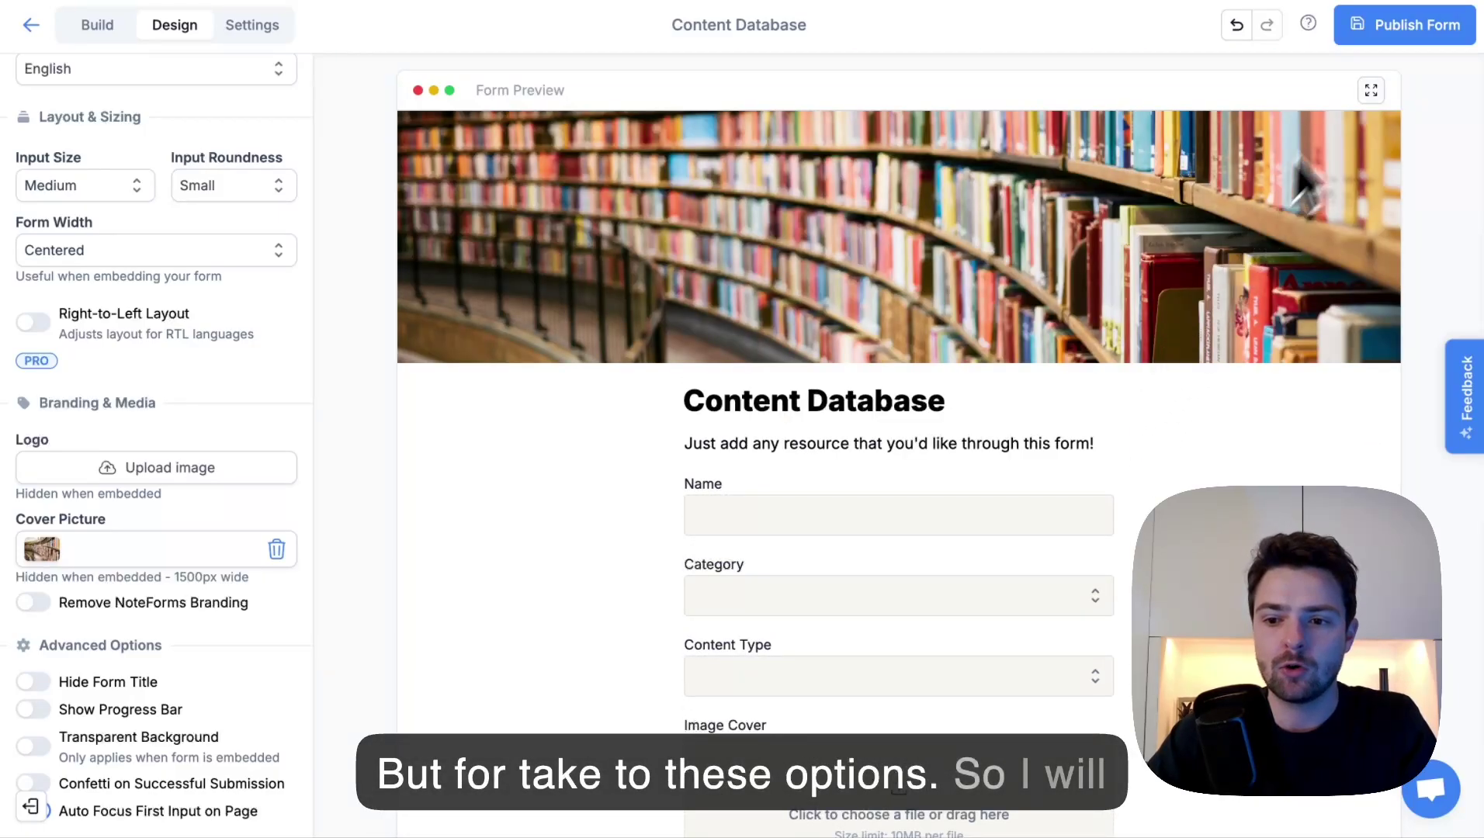
Step: Publish the Content Database form and view its live public page
left_click(1416, 39)
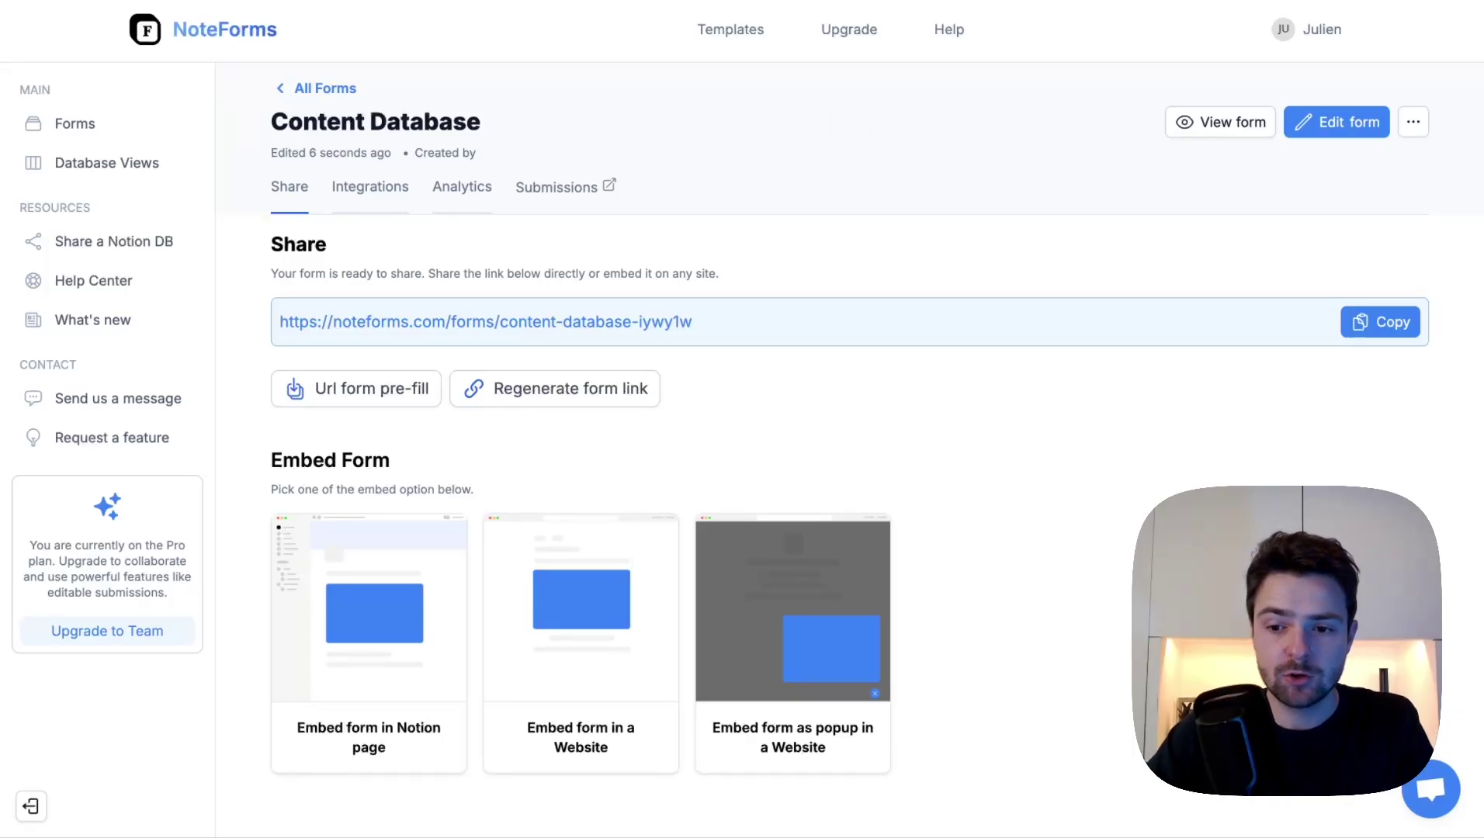
left_click(1202, 114)
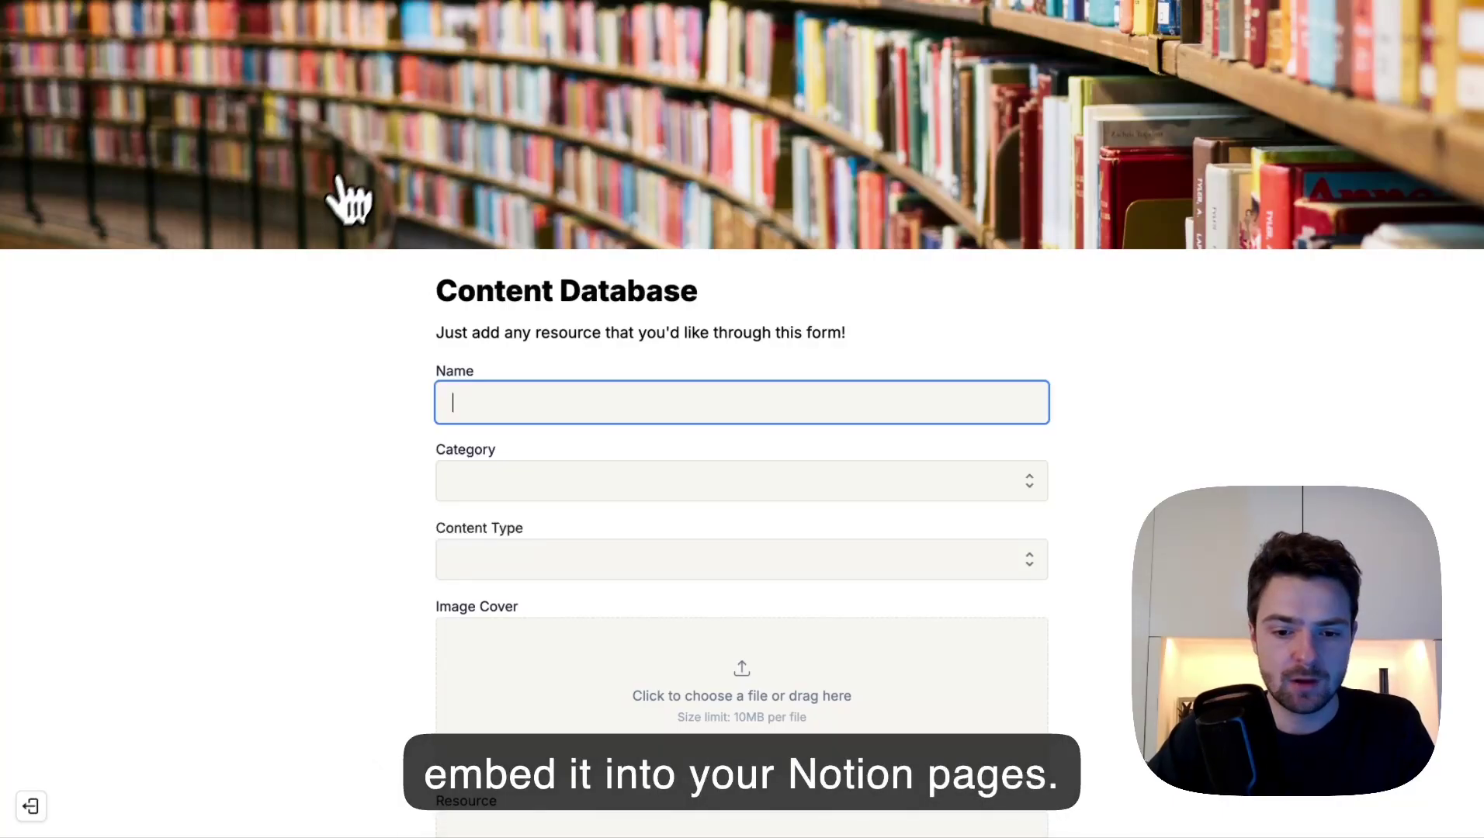
Step: Enter 'Atomic Habits' as the name and choose Self Development as the category
left_click(868, 385)
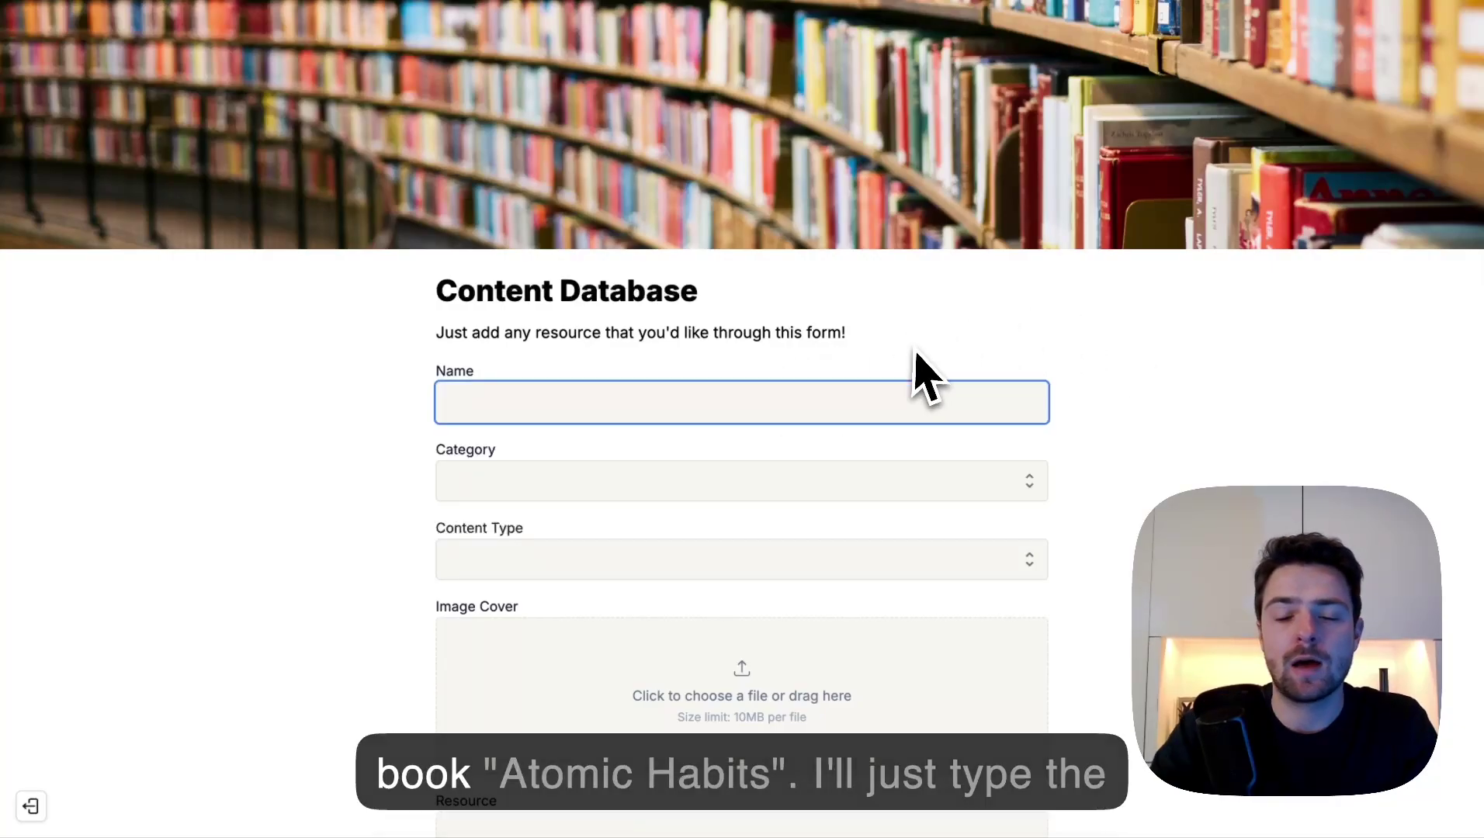
type("Atomic Habits")
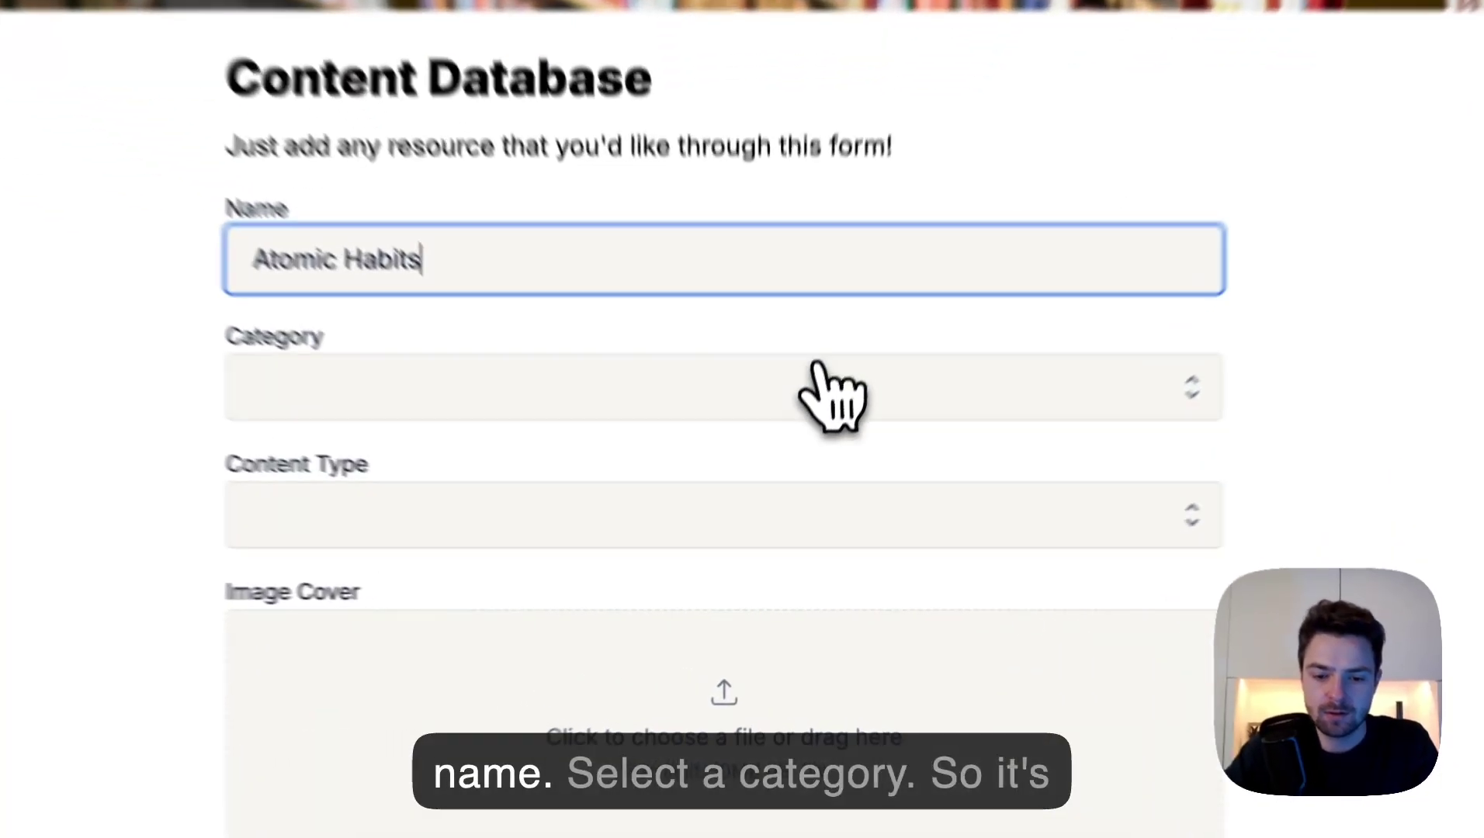
left_click(803, 482)
scroll(712, 613, "down", 1)
scroll(641, 605, "down", 5)
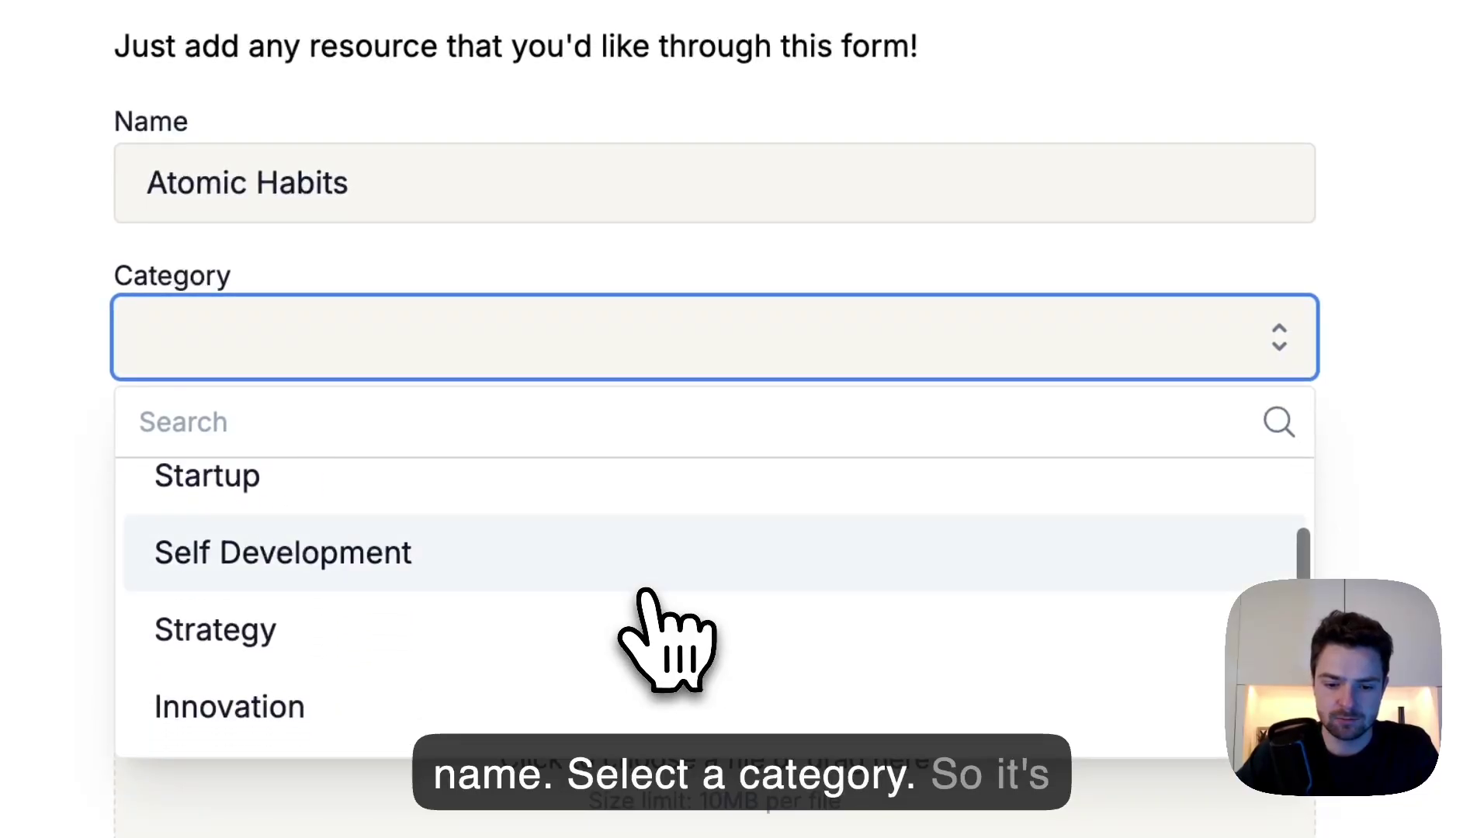
left_click(415, 575)
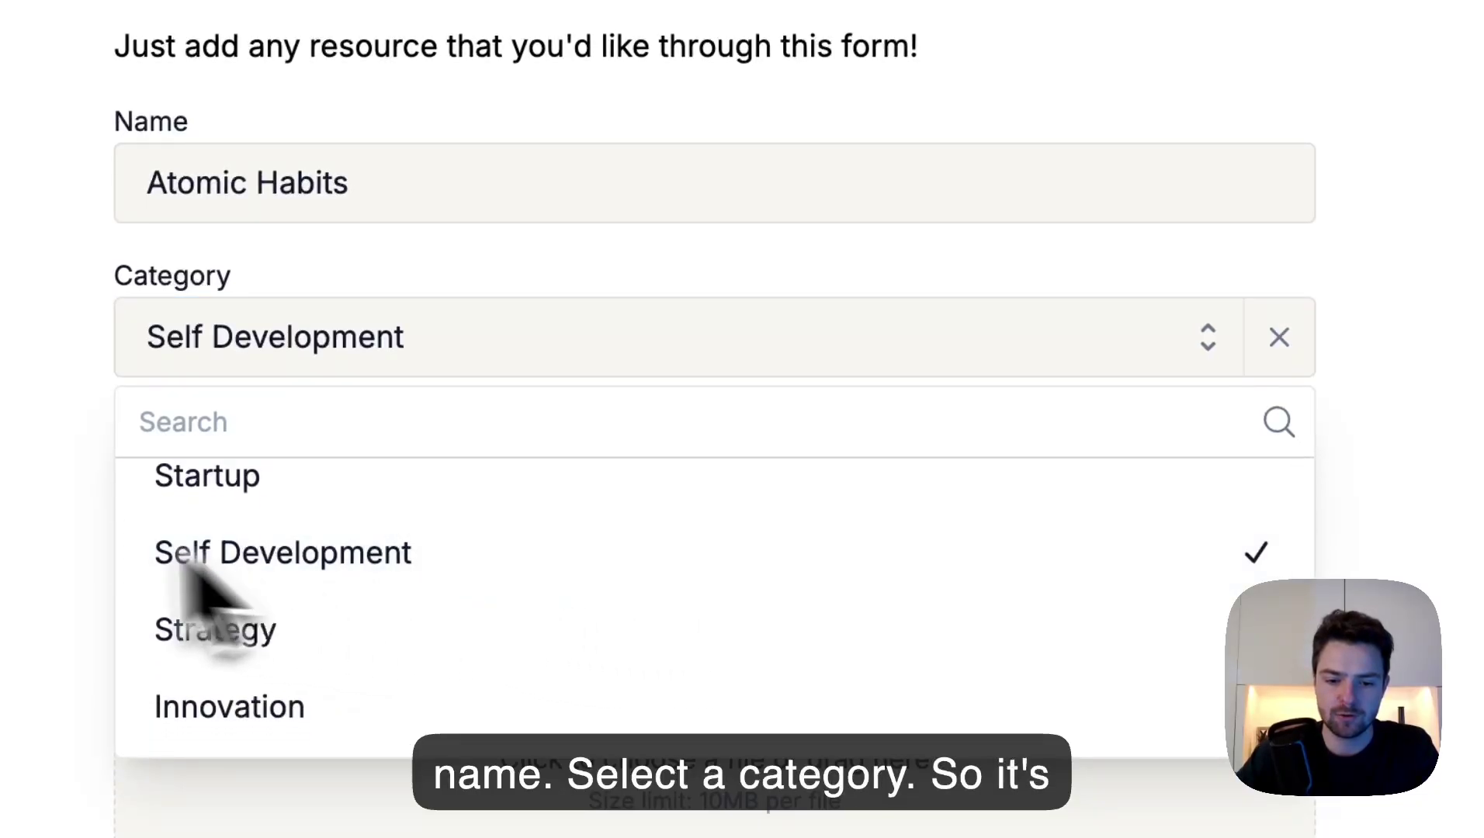
Step: Set the content type to Books, add the Atomic Habits cover to Image Cover, and submit
scroll(12, 582, "down", 5)
left_click(332, 240)
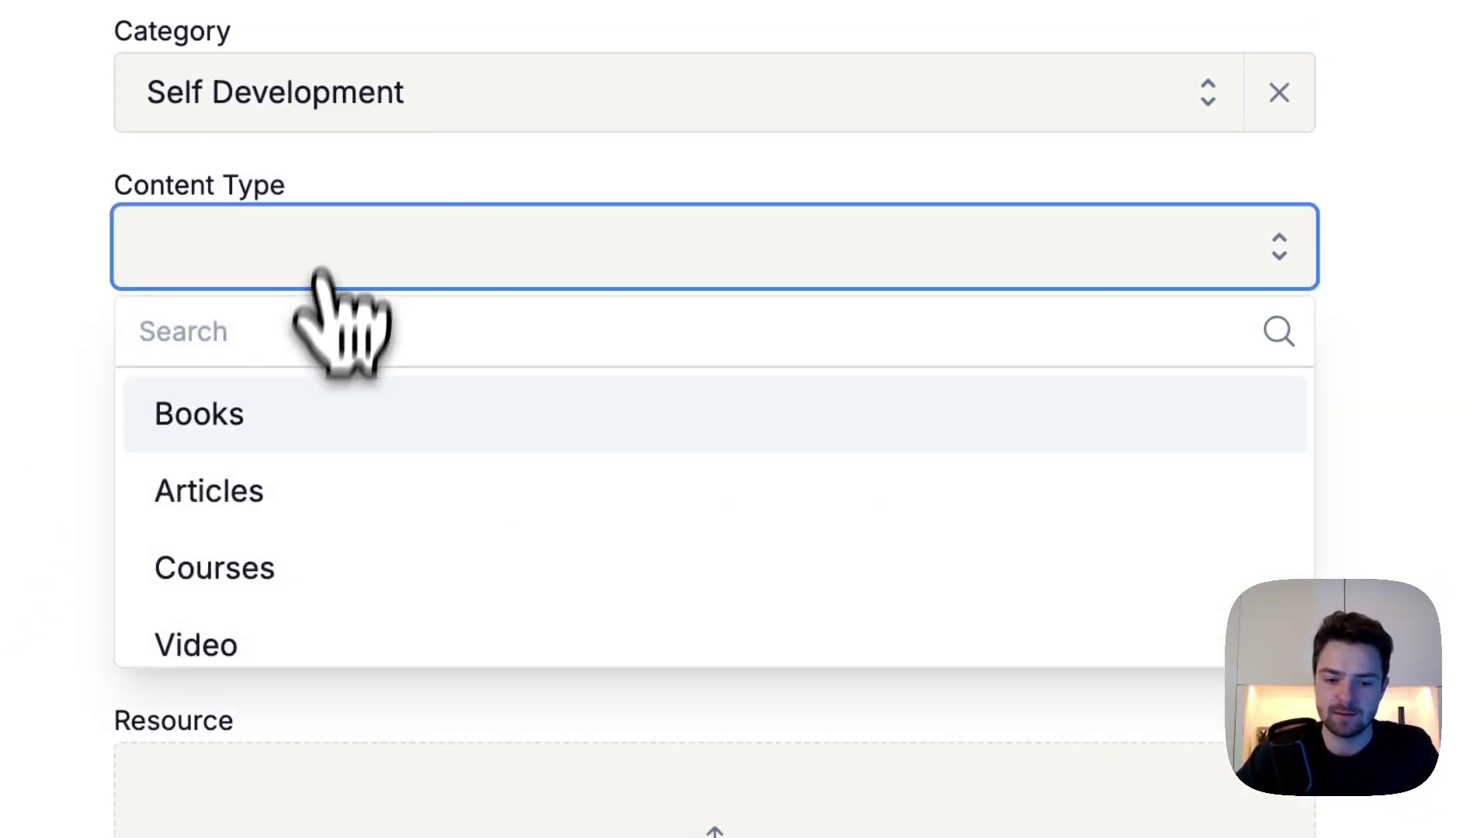
left_click(301, 421)
scroll(19, 466, "down", 3)
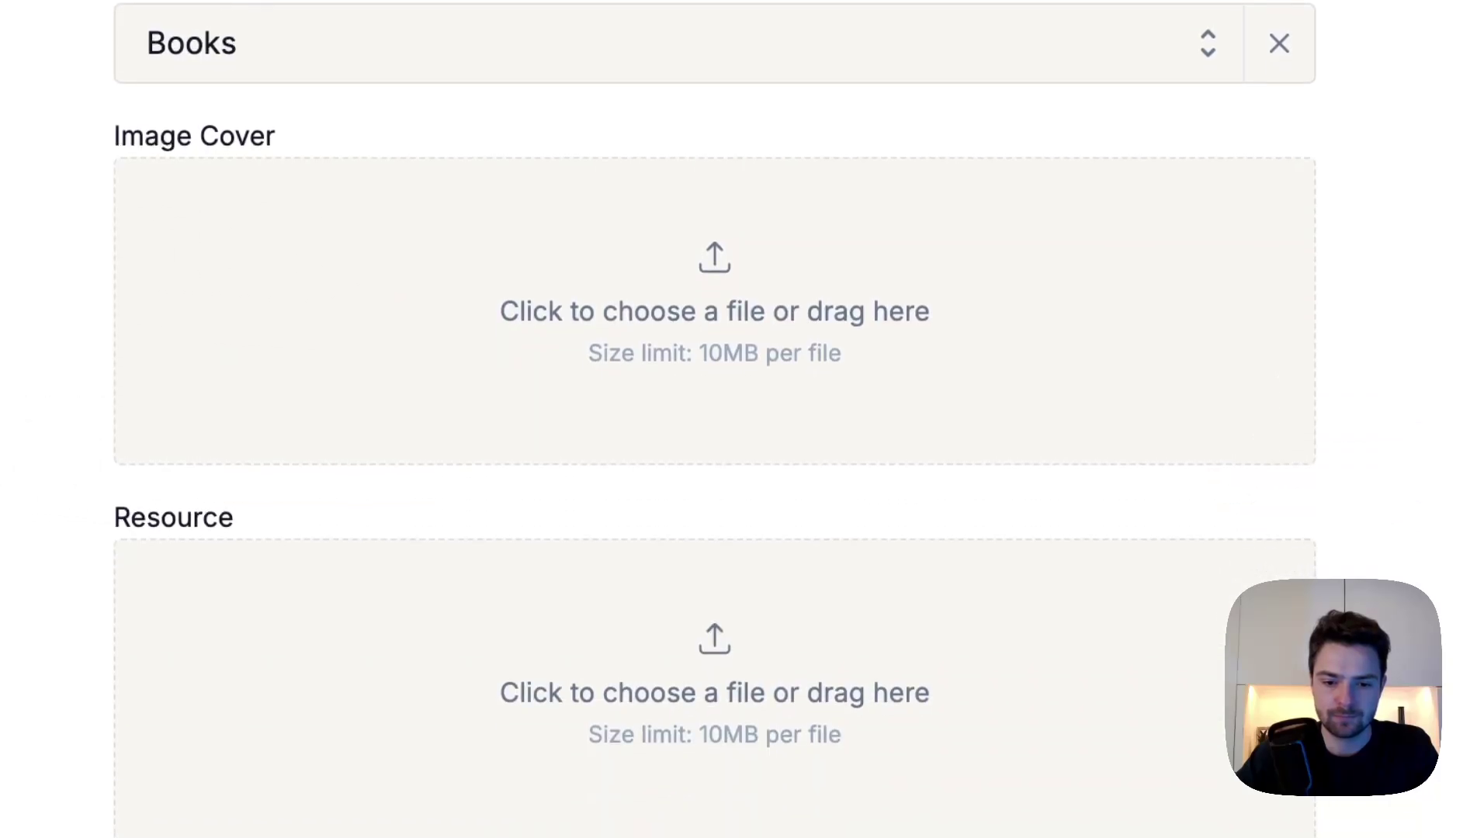
left_click_drag(1352, 265, 991, 425)
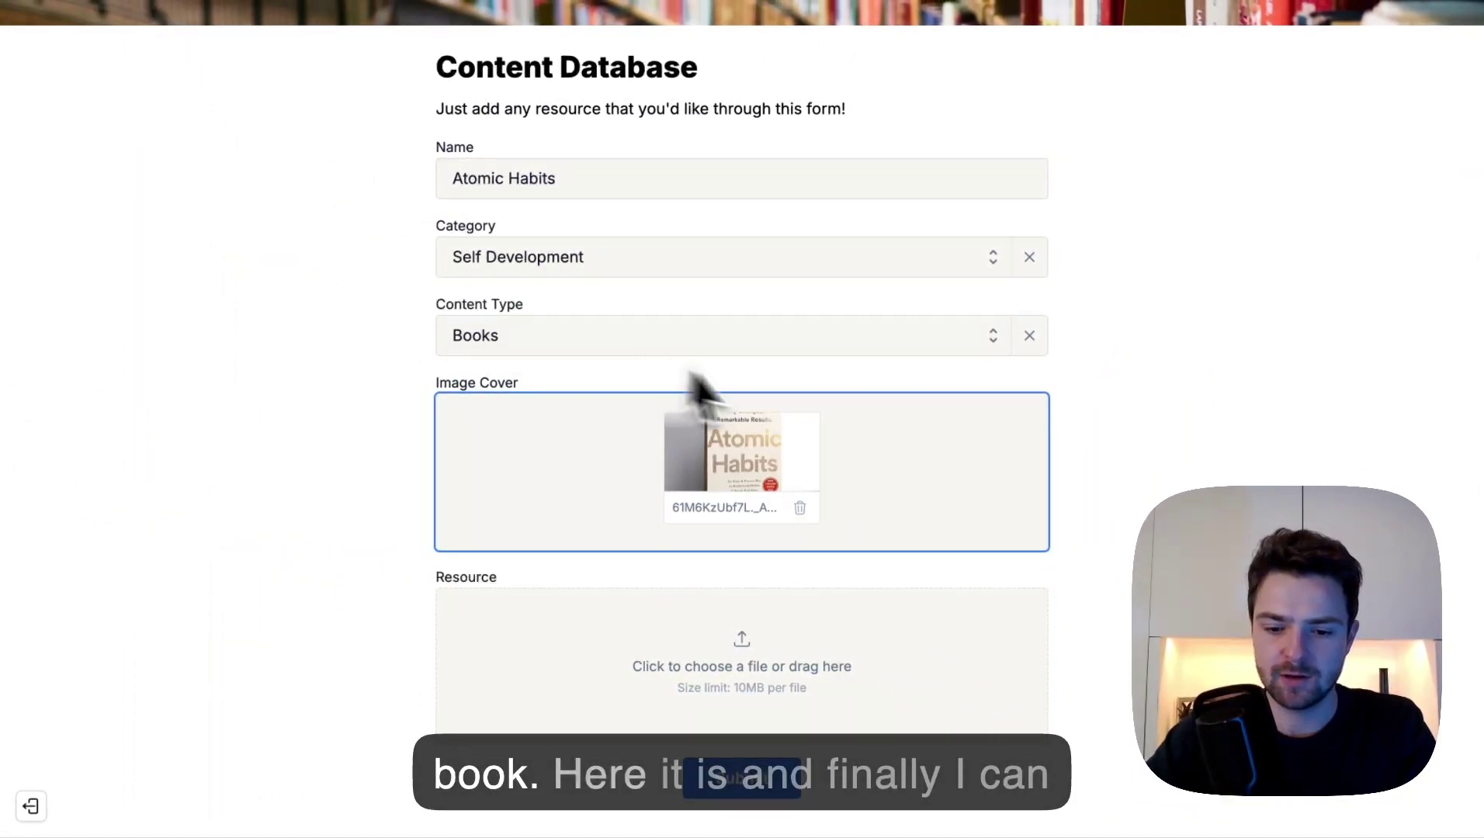
left_click(766, 811)
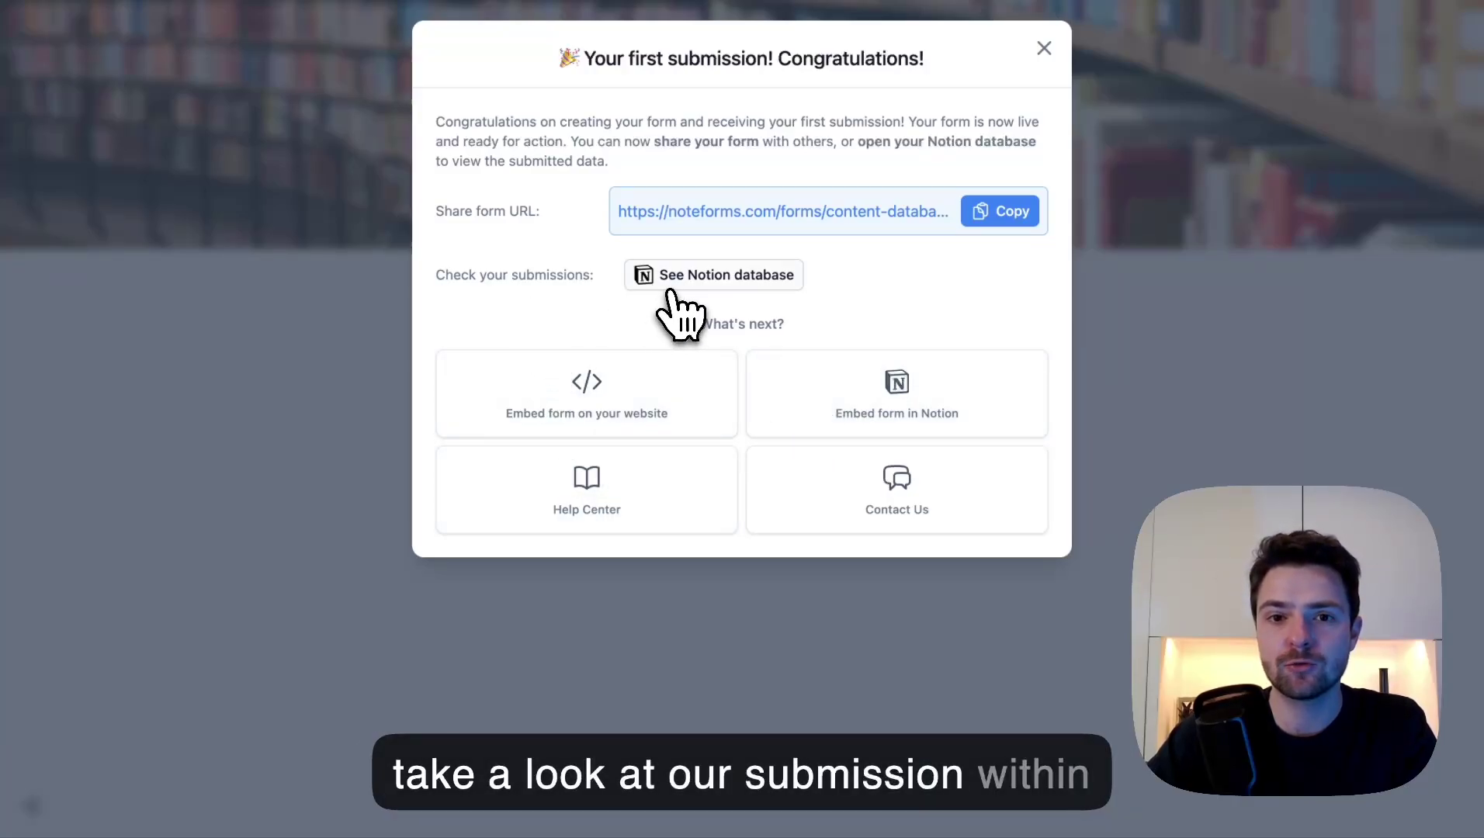
Step: Open the connected Notion Content Database from the congratulations dialog
left_click(712, 278)
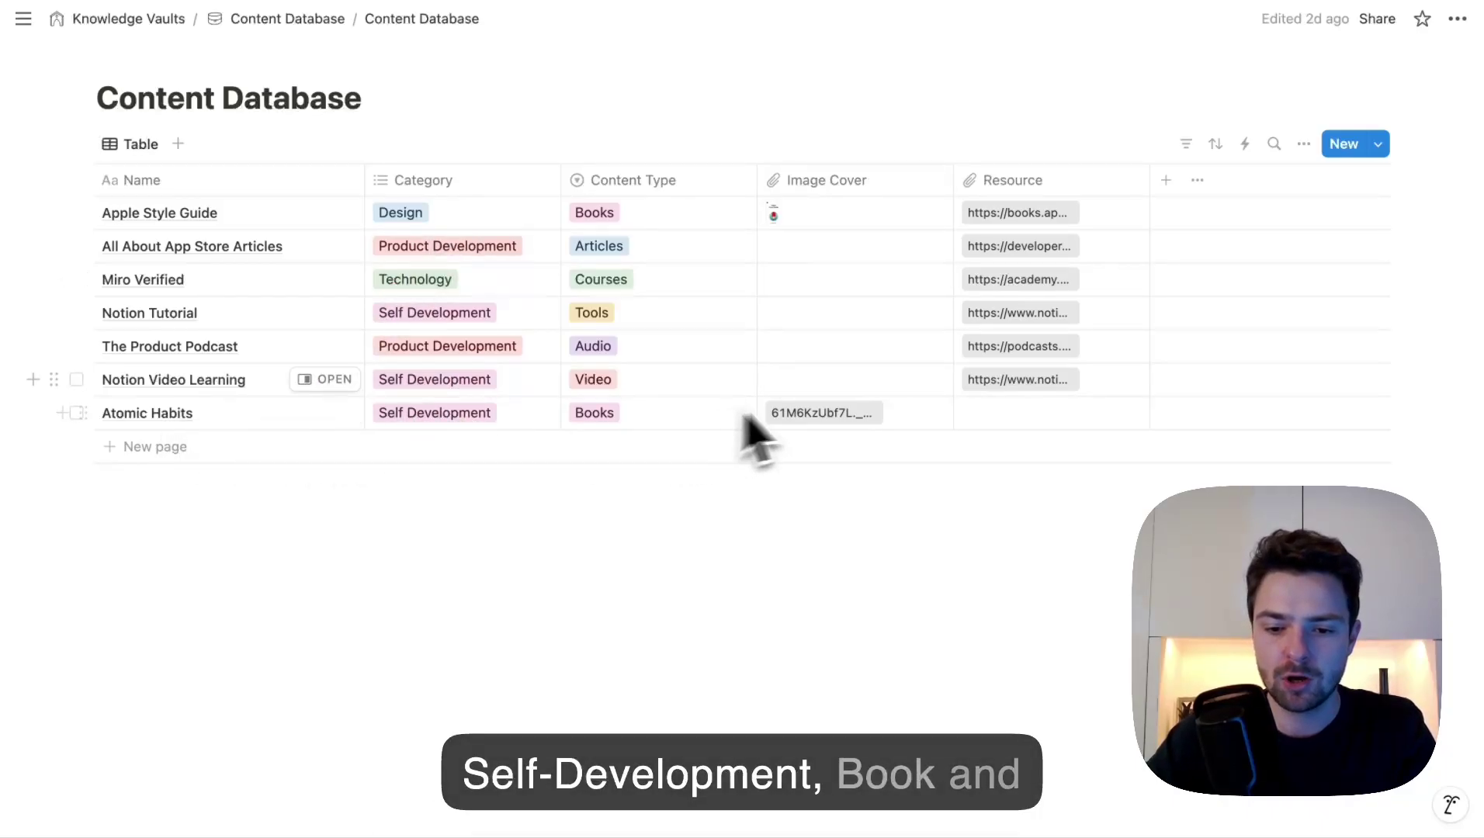
Step: Preview the Atomic Habits row's uploaded book cover image full-size in Notion
left_click(828, 420)
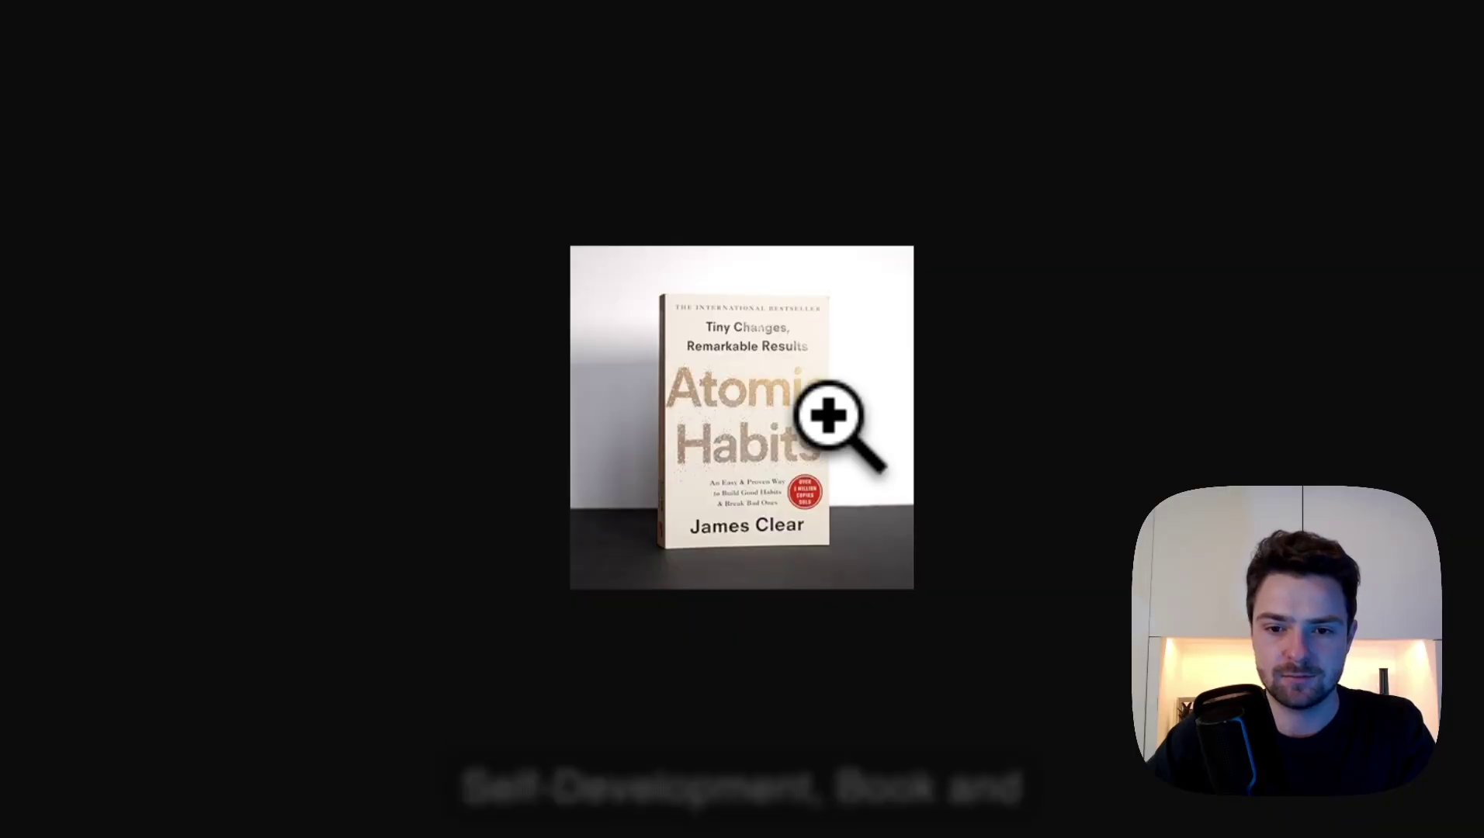